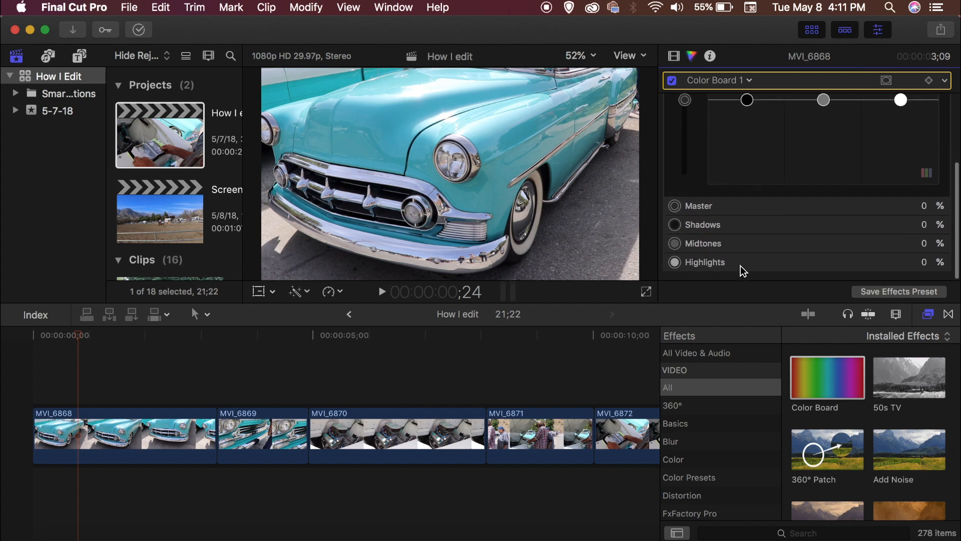
# Step: Raise the shadows, midtones and highlights saturation in the Color Board for the first clip
pyautogui.scroll(3, 816, 191)
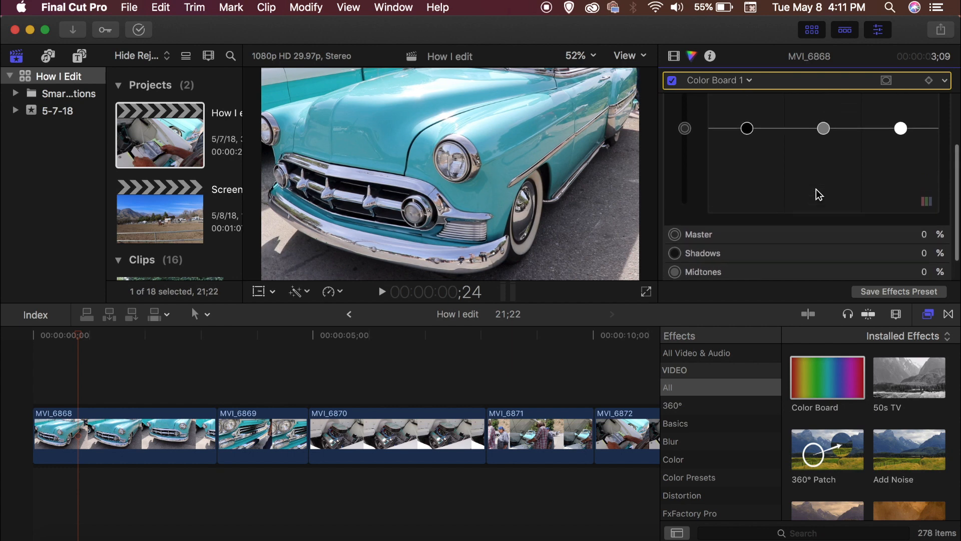
pyautogui.scroll(8, 816, 194)
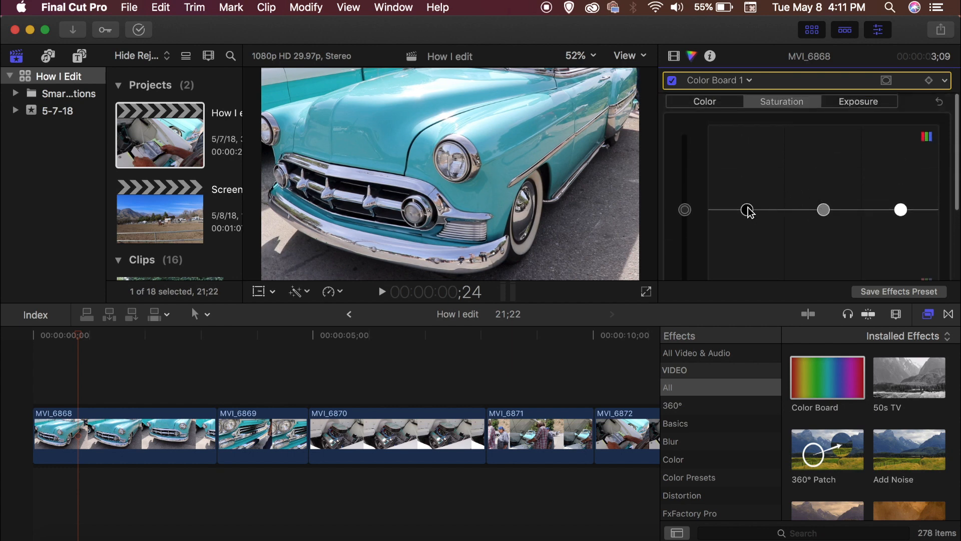
pyautogui.moveTo(750, 211)
pyautogui.mouseDown()
pyautogui.moveTo(742, 261)
pyautogui.moveTo(740, 201)
pyautogui.mouseUp()
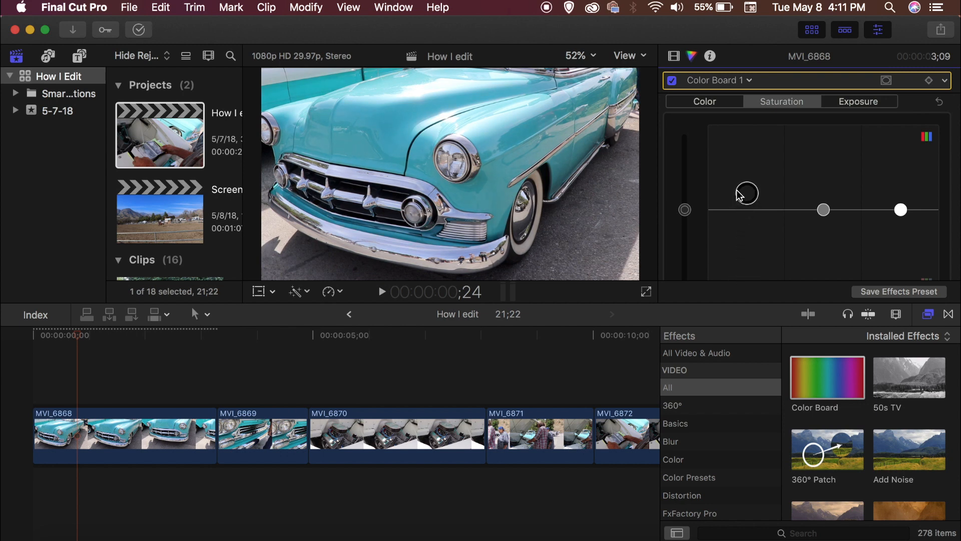
pyautogui.moveTo(827, 213)
pyautogui.mouseDown()
pyautogui.moveTo(824, 191)
pyautogui.moveTo(817, 269)
pyautogui.moveTo(817, 203)
pyautogui.moveTo(808, 206)
pyautogui.mouseUp()
pyautogui.moveTo(900, 208); pyautogui.dragTo(887, 193)
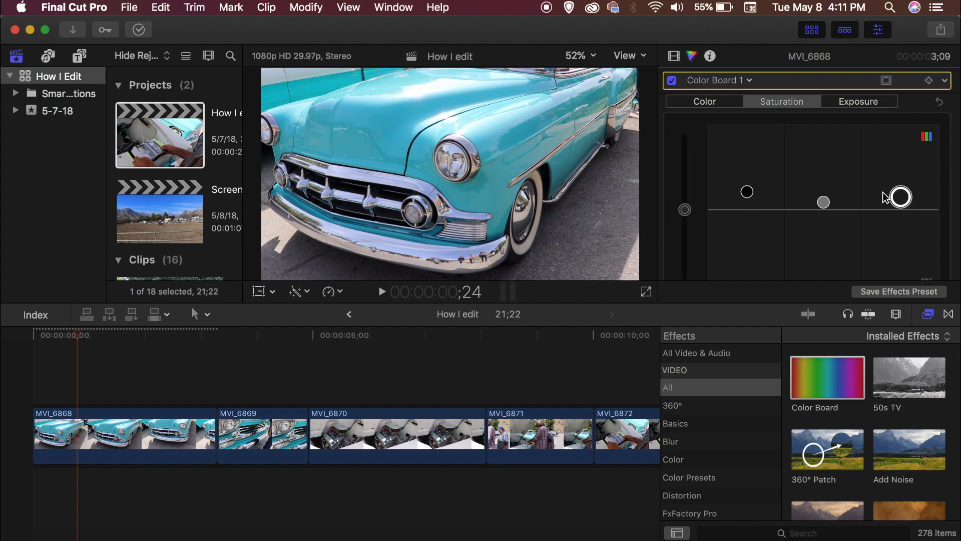
# Step: Shift the highlights and midtones color pucks in the Color Board's color section
pyautogui.click(712, 103)
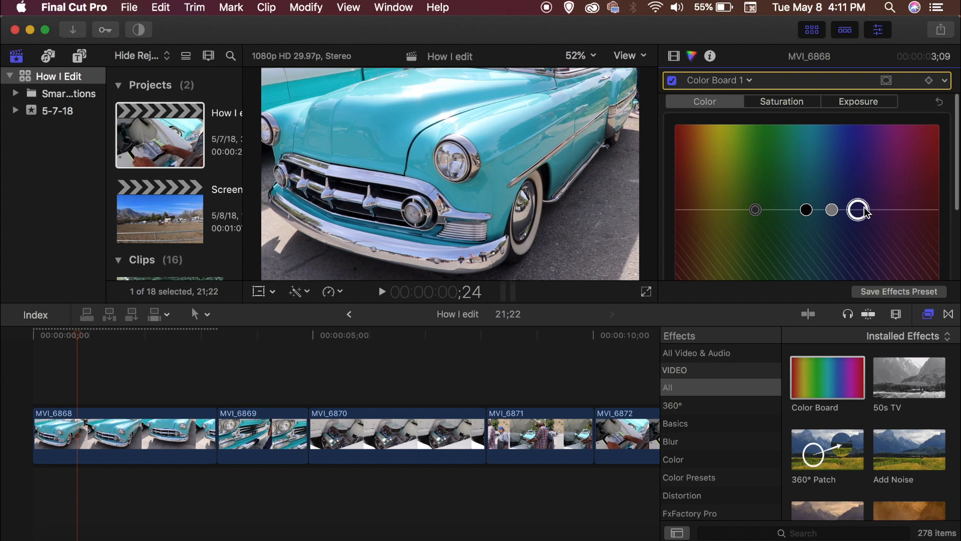
pyautogui.moveTo(861, 212); pyautogui.dragTo(861, 197)
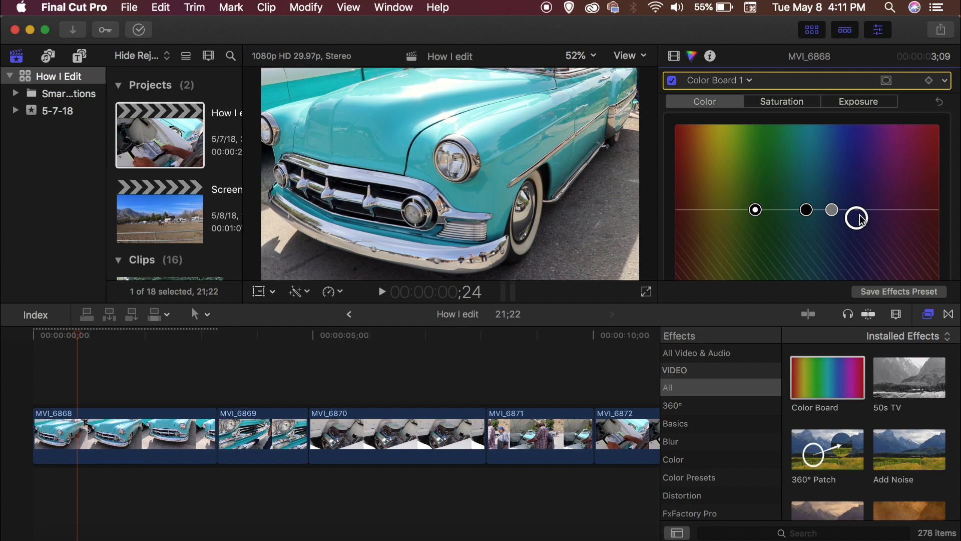
pyautogui.click(831, 210)
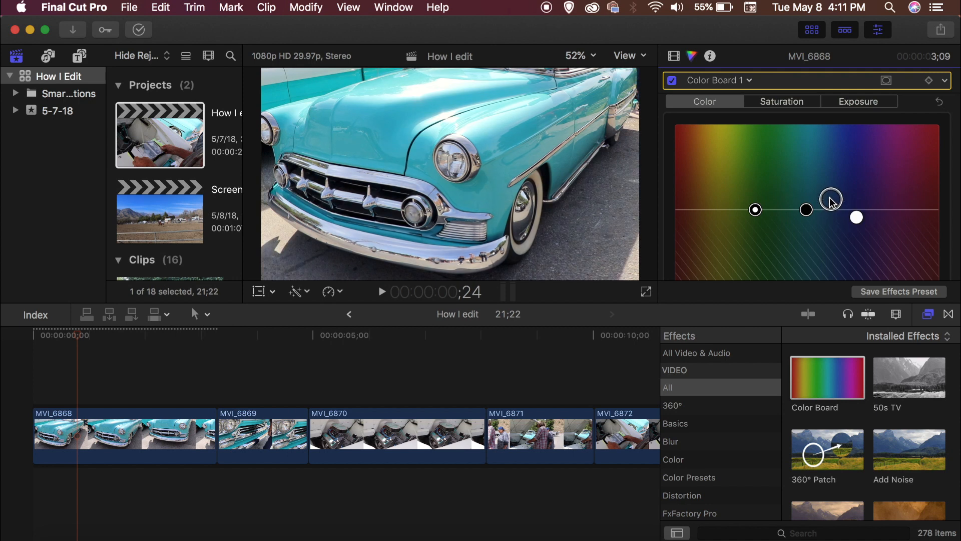
pyautogui.moveTo(830, 192)
pyautogui.mouseDown()
pyautogui.moveTo(826, 180)
pyautogui.moveTo(827, 195)
pyautogui.mouseUp()
# Step: Move the shadows color puck toward yellow-green and nudge the master color puck slightly
pyautogui.click(808, 210)
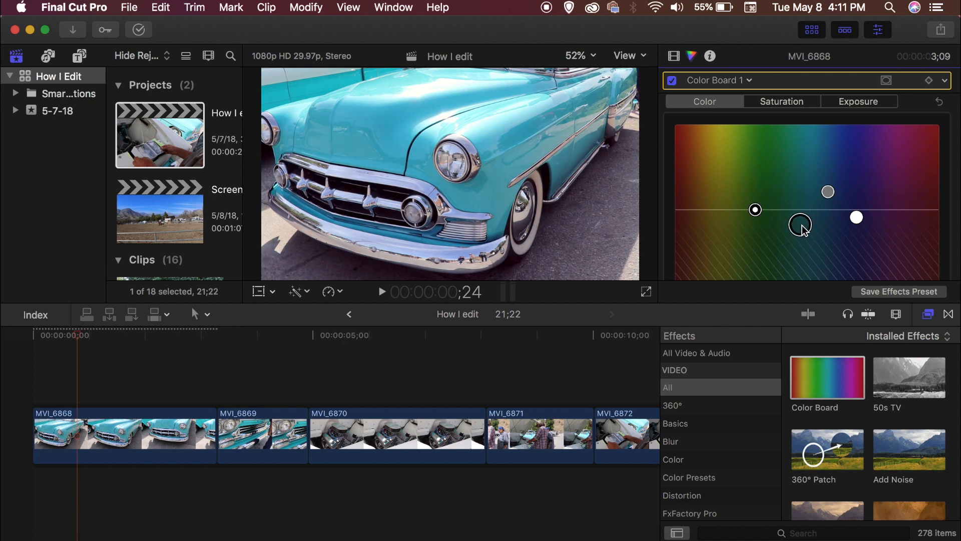
pyautogui.moveTo(796, 214); pyautogui.dragTo(723, 209)
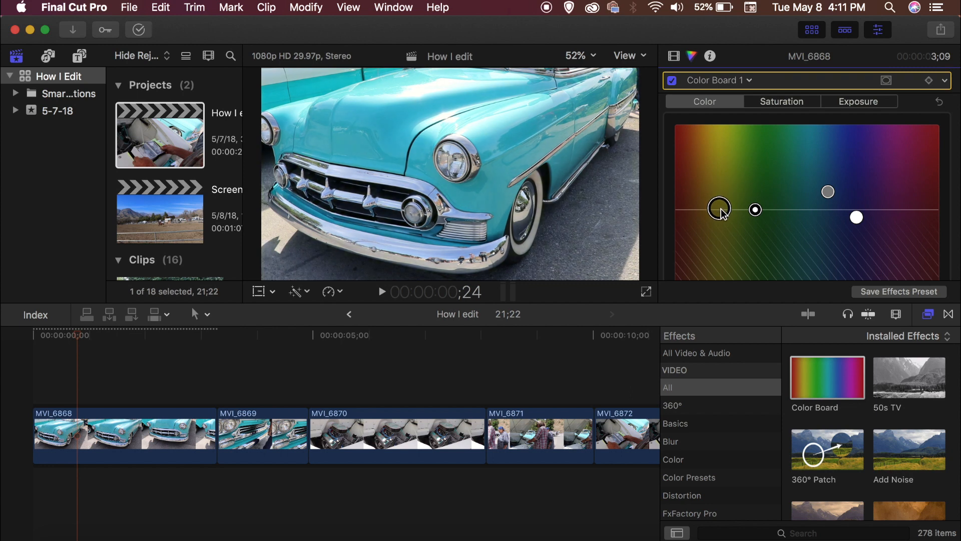
pyautogui.moveTo(756, 211)
pyautogui.mouseDown()
pyautogui.moveTo(755, 199)
pyautogui.moveTo(756, 218)
pyautogui.mouseUp()
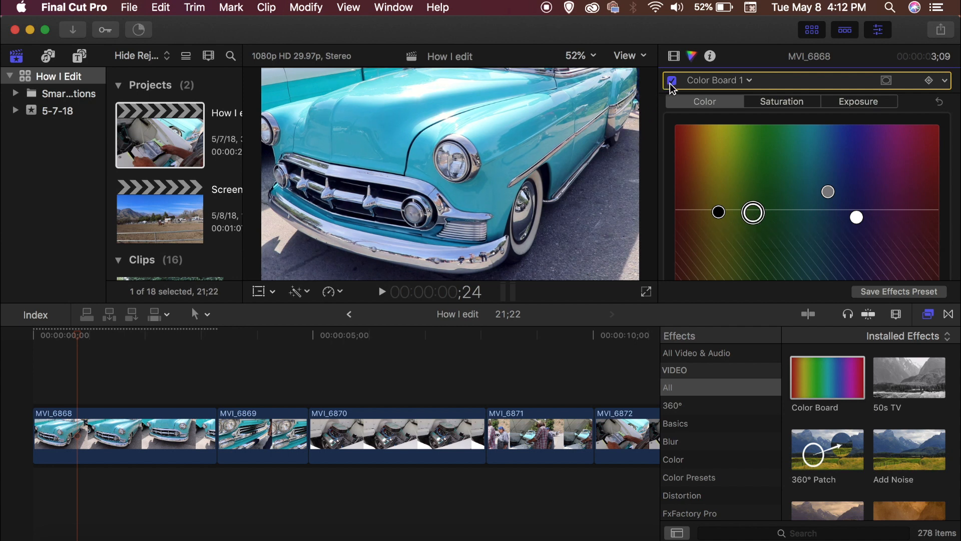
# Step: Play the first clip from the start to review the color correction
pyautogui.moveTo(76, 333); pyautogui.dragTo(35, 335)
pyautogui.press('space')
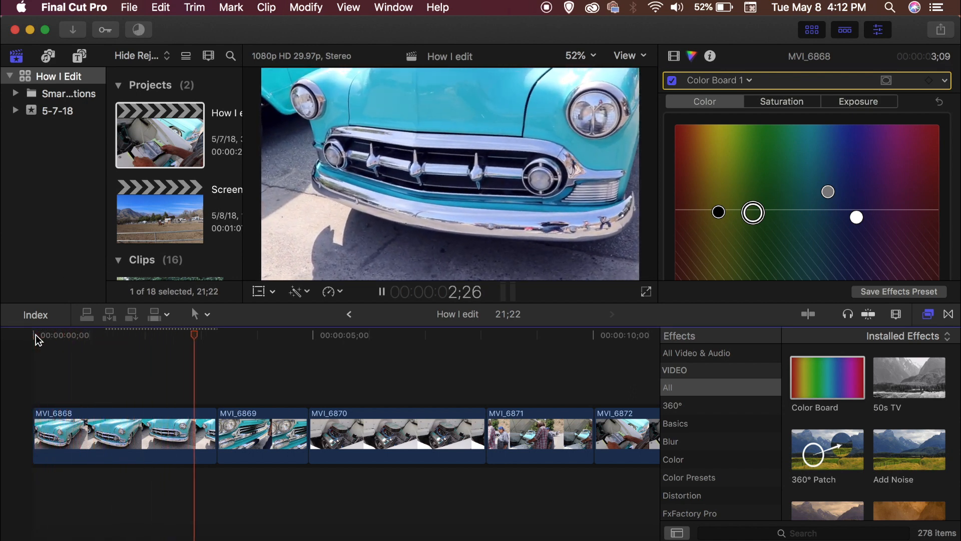
pyautogui.press('space')
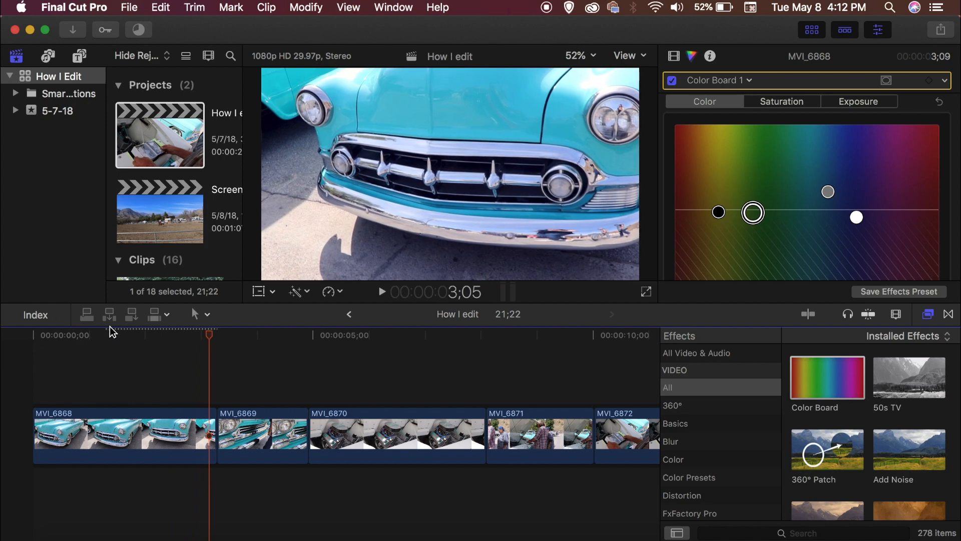
pyautogui.press('Home')
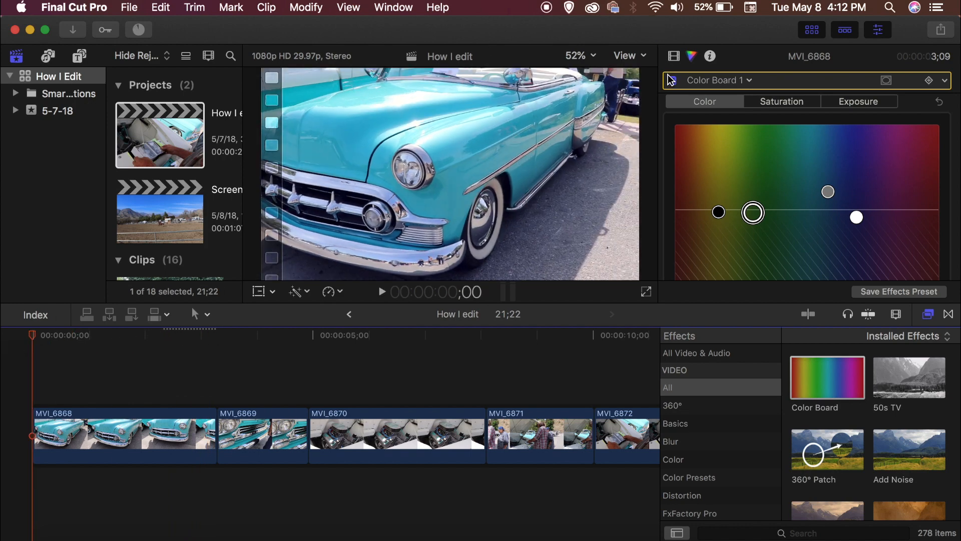
pyautogui.press('space')
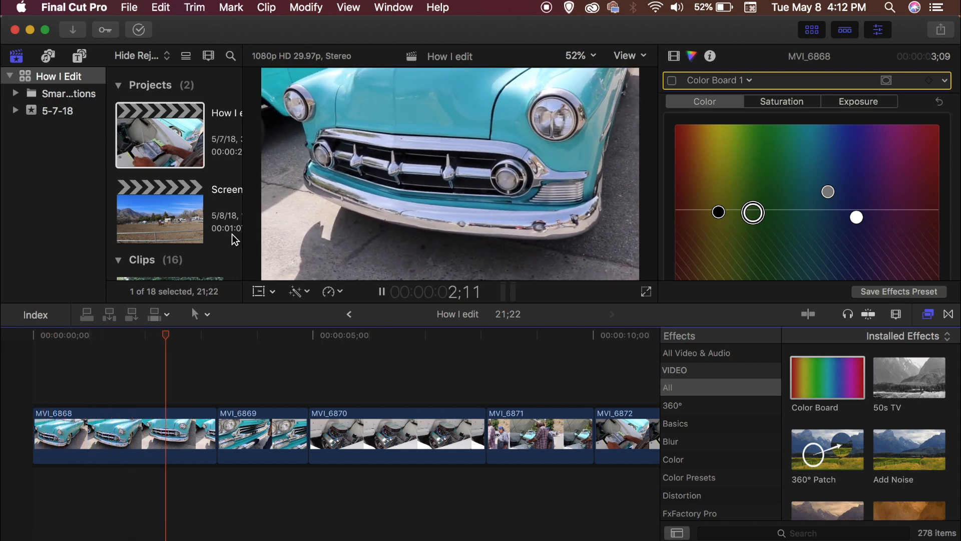
pyautogui.press('space')
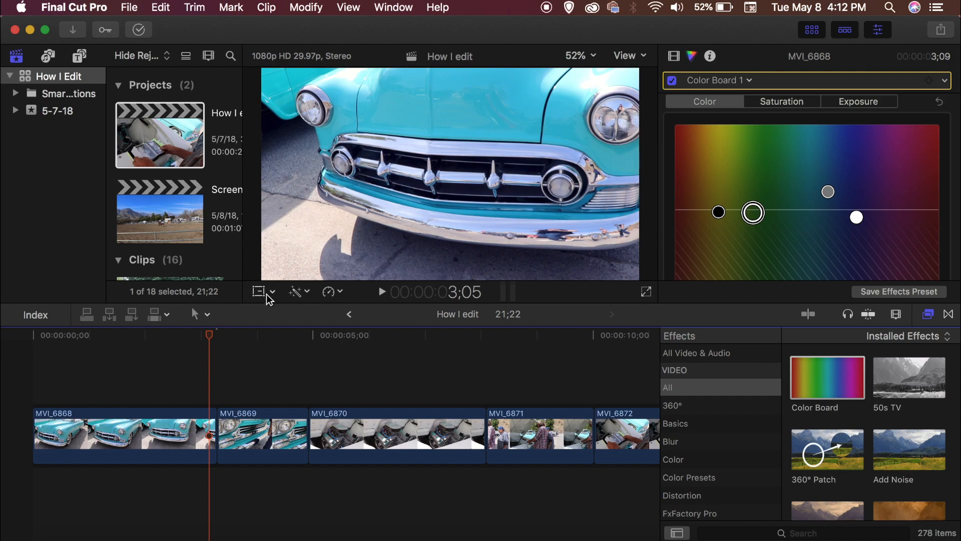
# Step: Retime the first clip to Slow 50% speed
pyautogui.click(321, 291)
pyautogui.moveTo(454, 303)
pyautogui.click(505, 305)
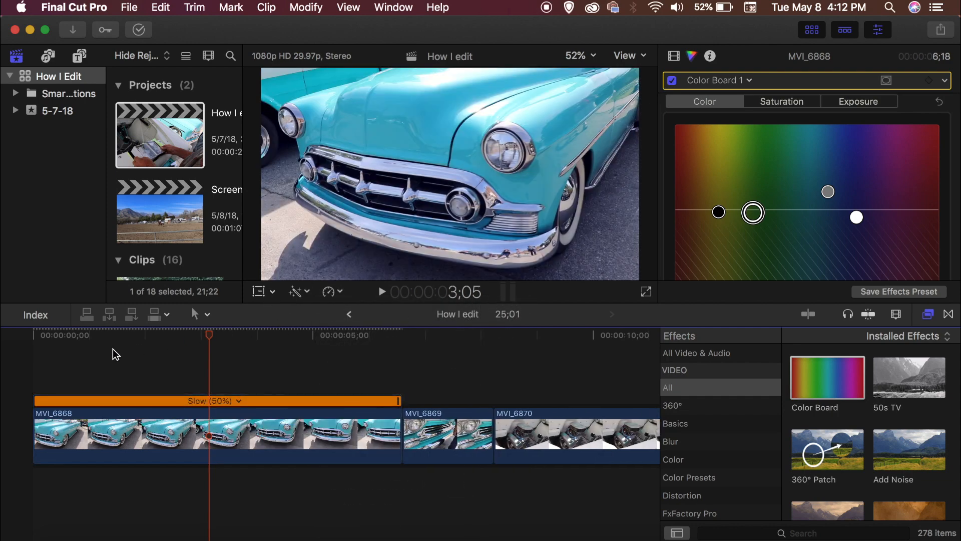
# Step: Play the slowed clip from the beginning of the timeline
pyautogui.click(36, 333)
pyautogui.press('space')
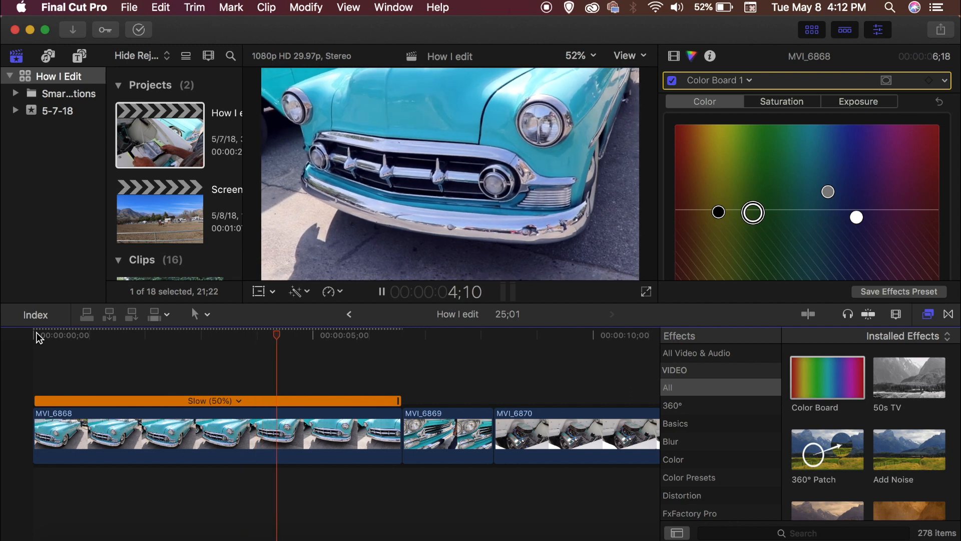
pyautogui.press('space')
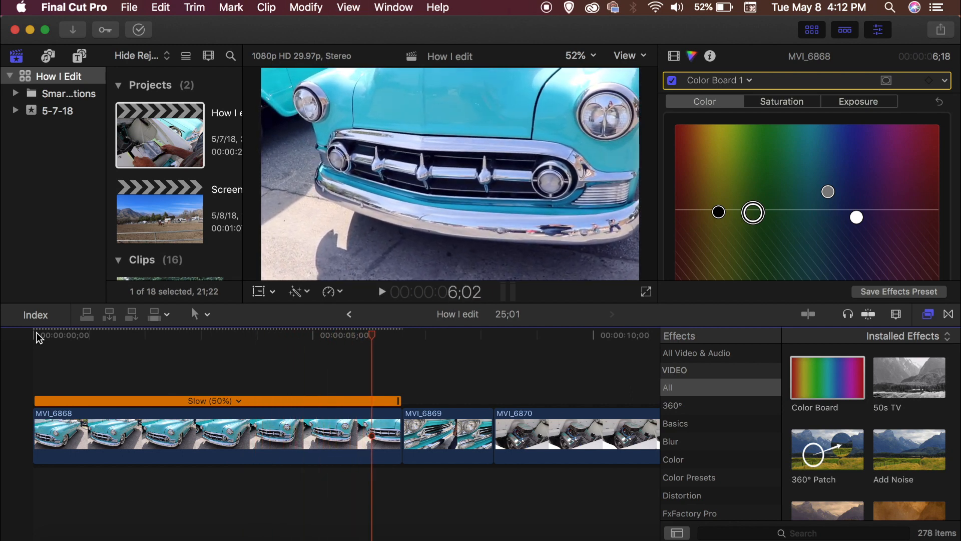
# Step: Fine-tune exposure: raise the highlights slightly and lower the shadows and midtones slightly
pyautogui.click(869, 100)
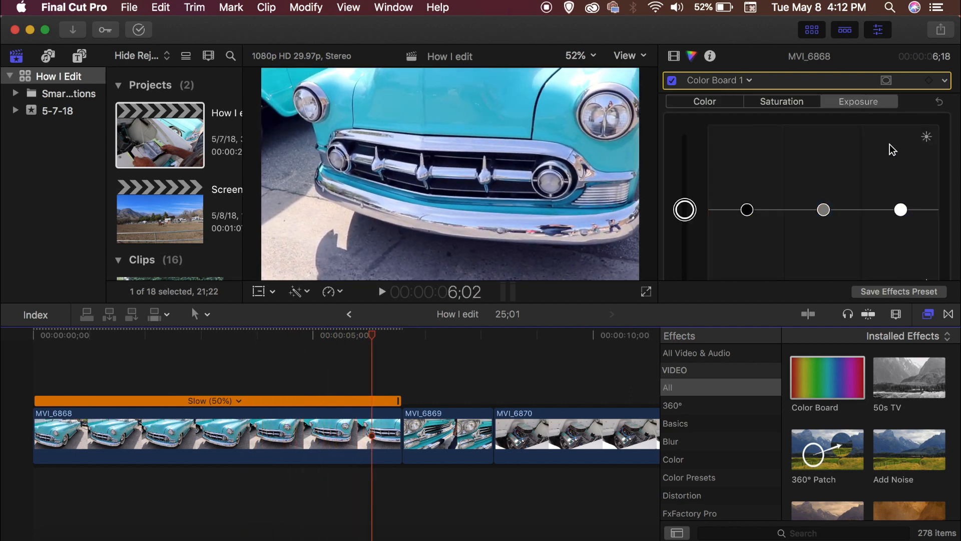
pyautogui.click(901, 209)
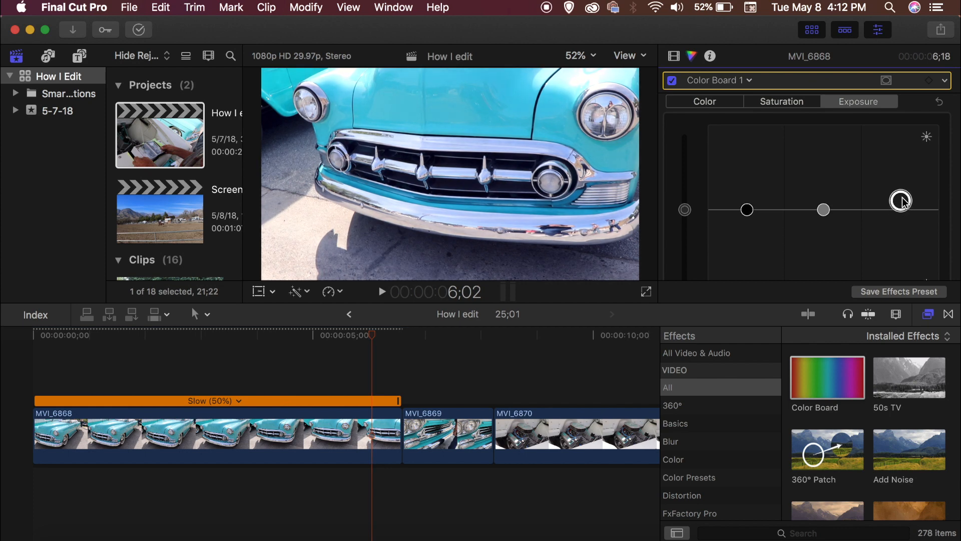
pyautogui.moveTo(904, 199); pyautogui.dragTo(903, 205)
pyautogui.moveTo(749, 211); pyautogui.dragTo(748, 214)
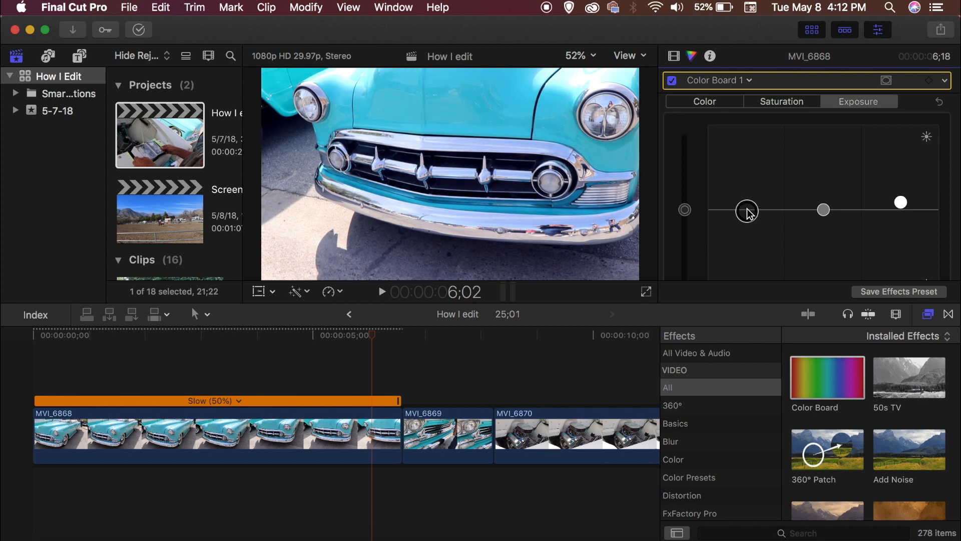
pyautogui.moveTo(821, 211)
pyautogui.mouseDown()
pyautogui.moveTo(823, 198)
pyautogui.moveTo(824, 212)
pyautogui.mouseUp()
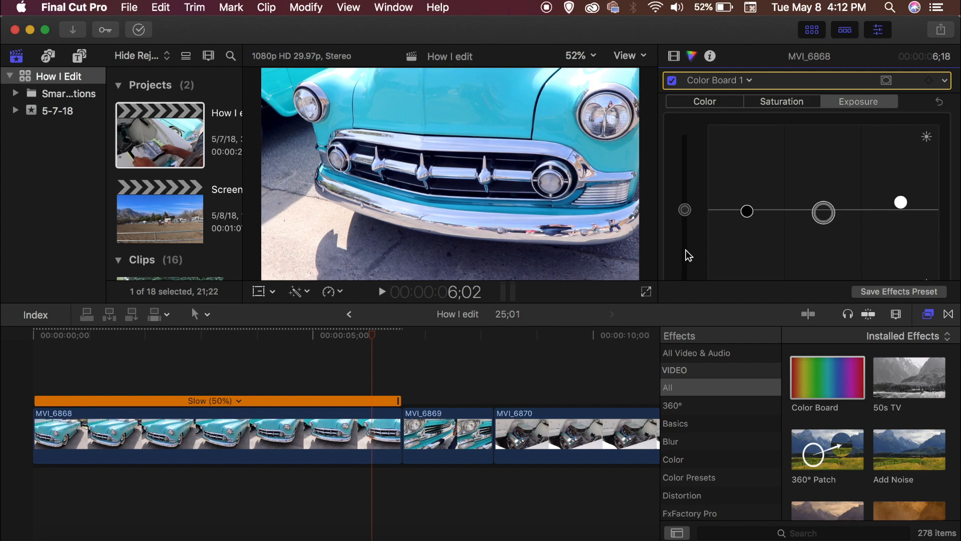
# Step: Play the timeline from the start to review the edits
pyautogui.moveTo(368, 339); pyautogui.dragTo(26, 333)
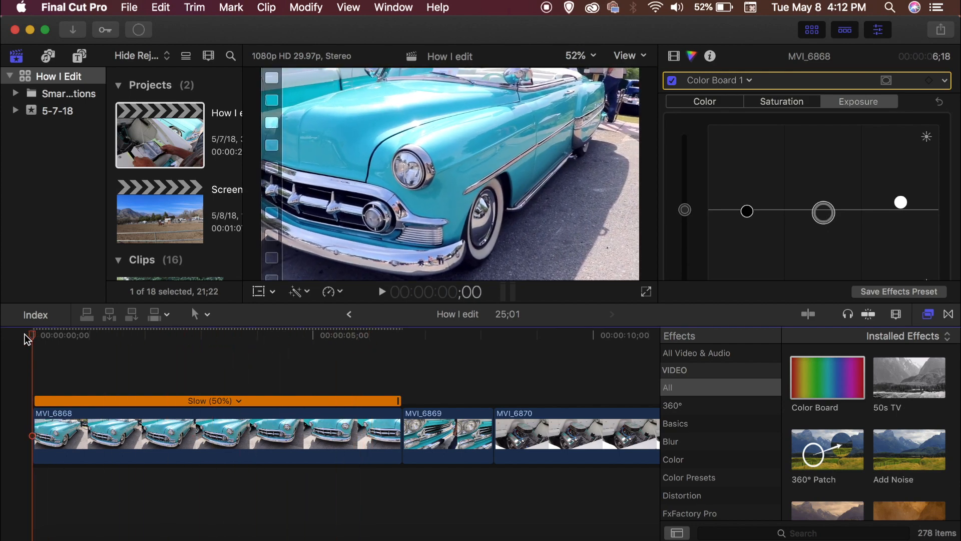
pyautogui.press('space')
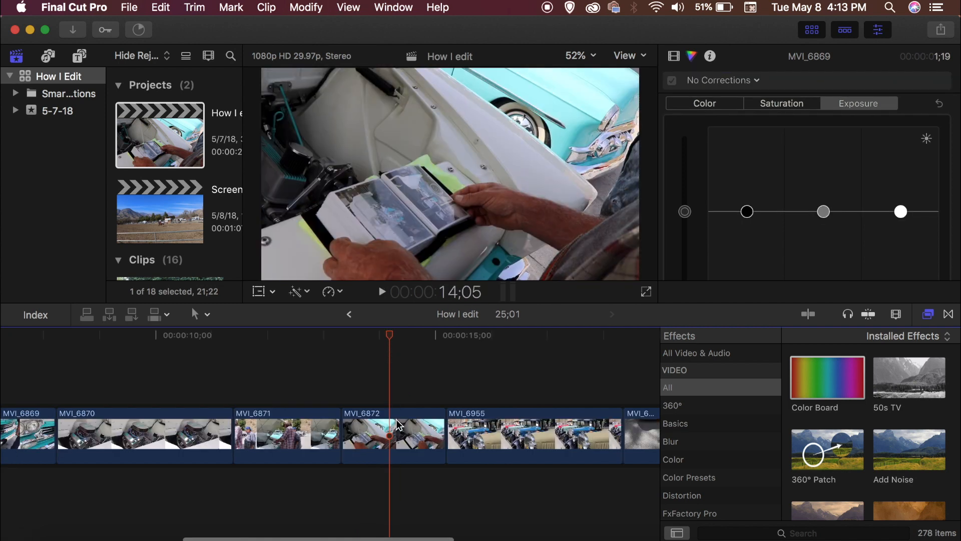
# Step: Apply the Color Board effect to clip MVI_6872
pyautogui.click(398, 424)
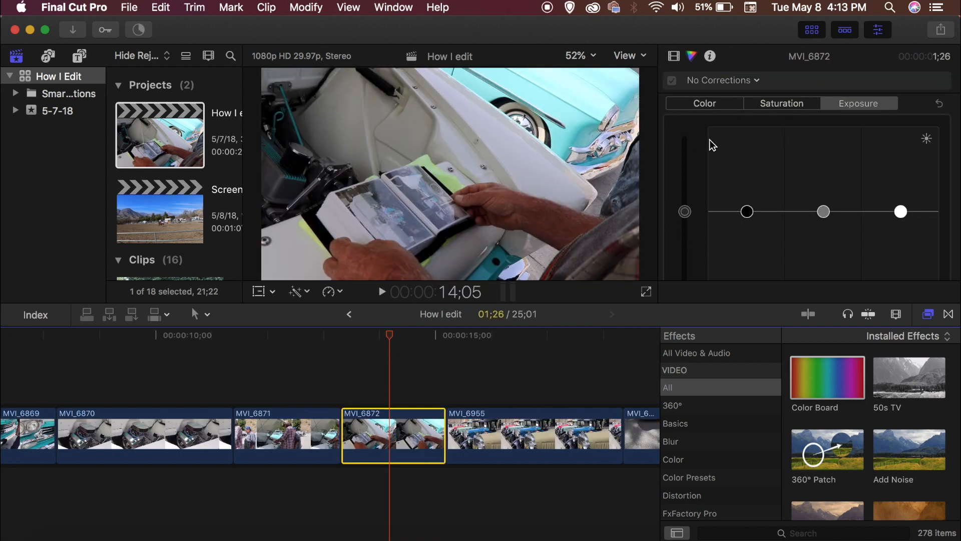
pyautogui.click(705, 82)
pyautogui.click(674, 57)
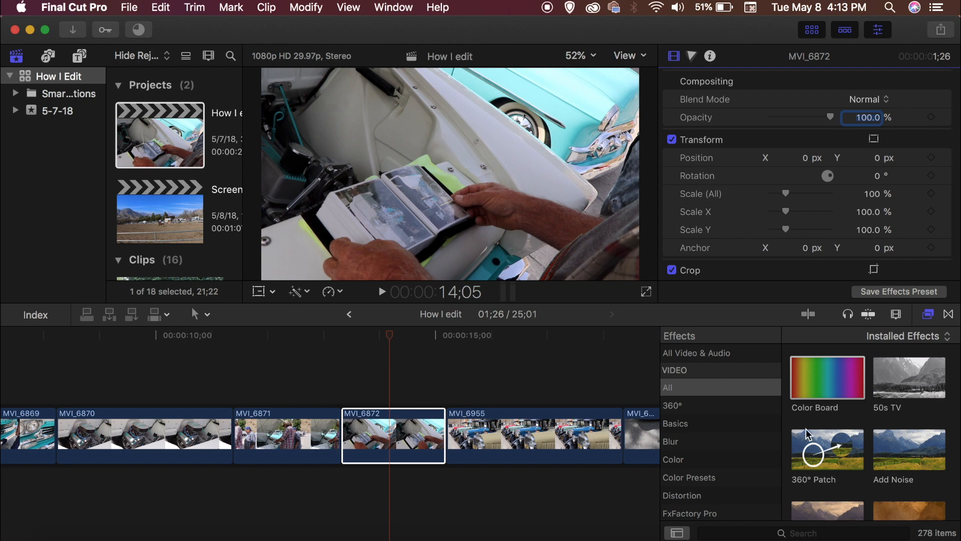
pyautogui.moveTo(846, 383); pyautogui.dragTo(396, 434)
# Step: Raise the shadows, midtones and highlights saturation in the Color Board for clip MVI_6872
pyautogui.click(896, 104)
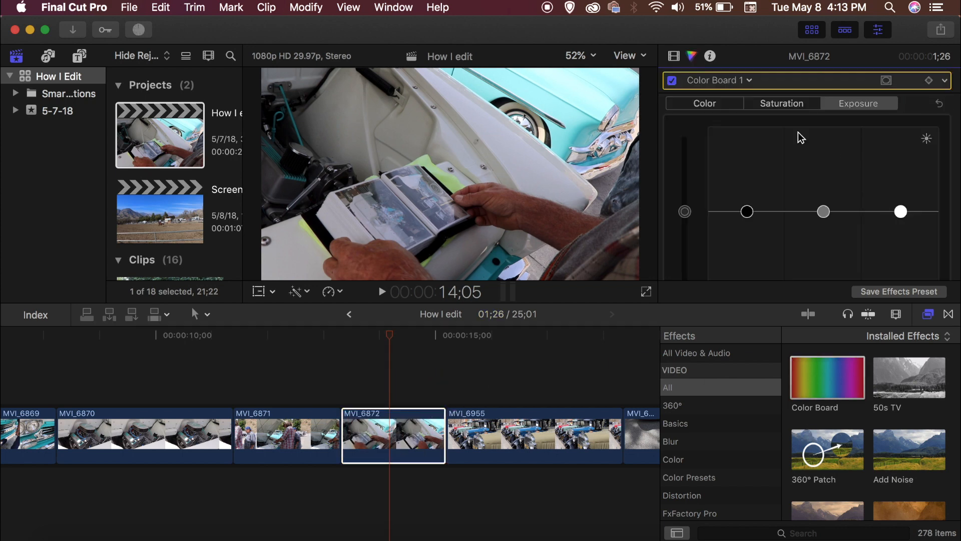
pyautogui.press('ctrl+super+s')
pyautogui.moveTo(901, 213)
pyautogui.mouseDown()
pyautogui.moveTo(901, 198)
pyautogui.moveTo(901, 224)
pyautogui.mouseUp()
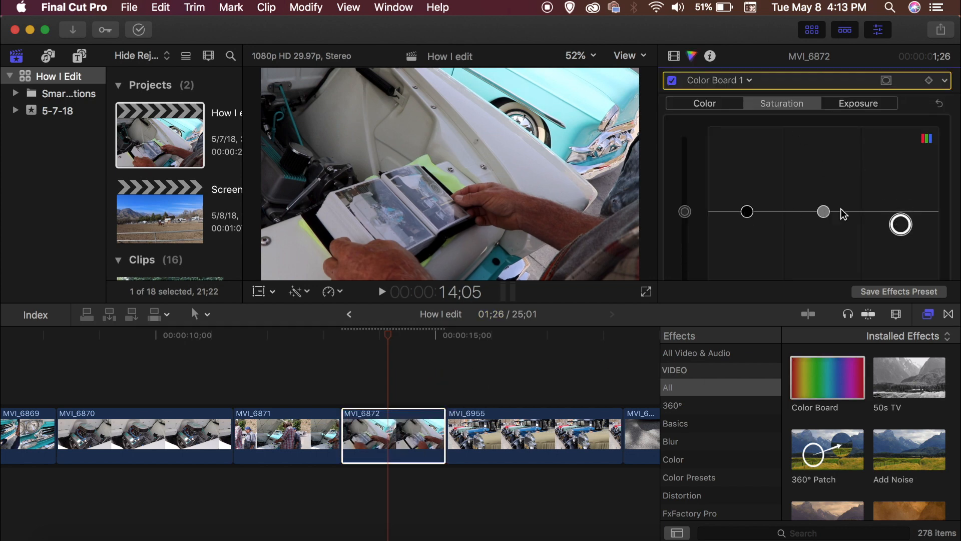
pyautogui.moveTo(824, 211); pyautogui.dragTo(823, 189)
pyautogui.moveTo(900, 224); pyautogui.dragTo(900, 187)
pyautogui.moveTo(746, 193); pyautogui.dragTo(743, 173)
# Step: Shift the midtones and highlights color pucks for clip MVI_6872
pyautogui.click(717, 106)
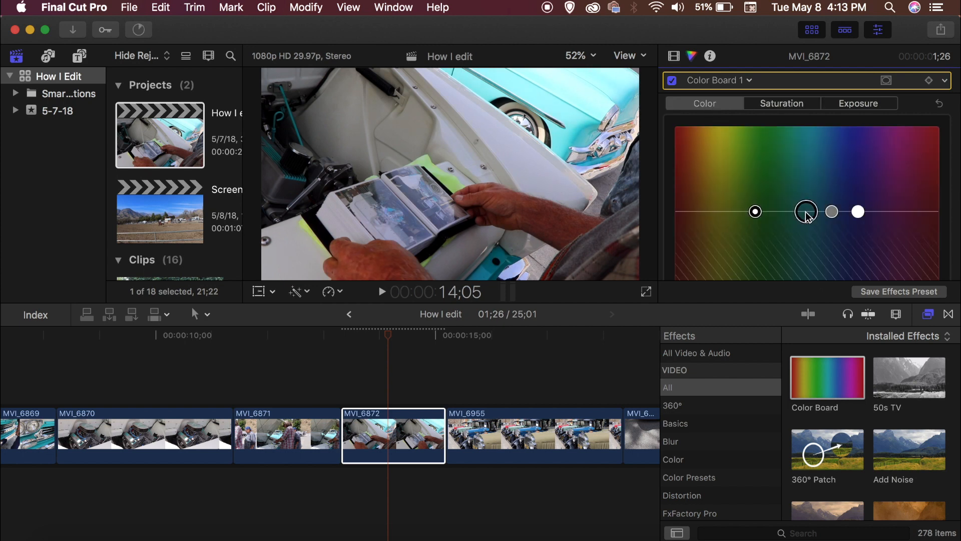
pyautogui.moveTo(808, 217); pyautogui.dragTo(832, 201)
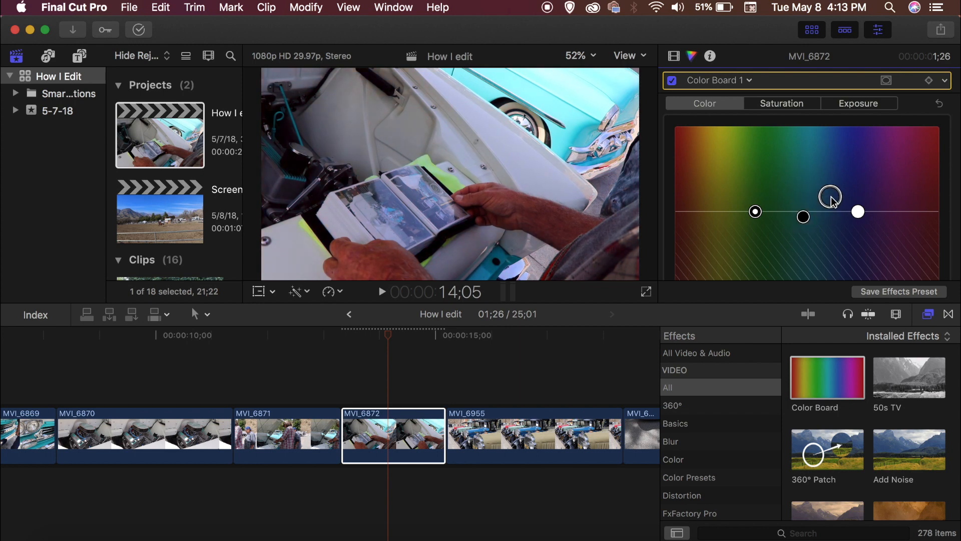
pyautogui.click(858, 212)
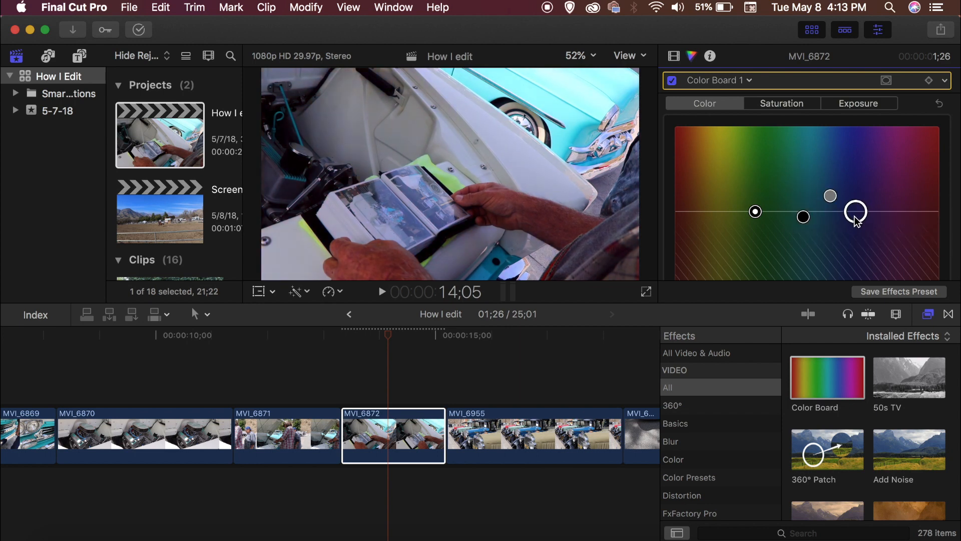
pyautogui.click(756, 211)
# Step: Play back clip MVI_6872 to review its color correction
pyautogui.scroll(-1, 758, 214)
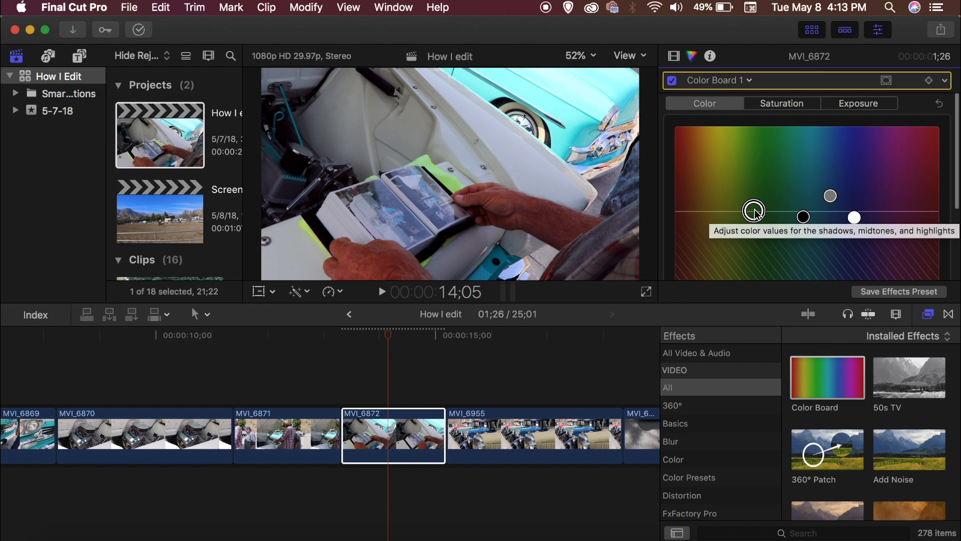
pyautogui.press('space')
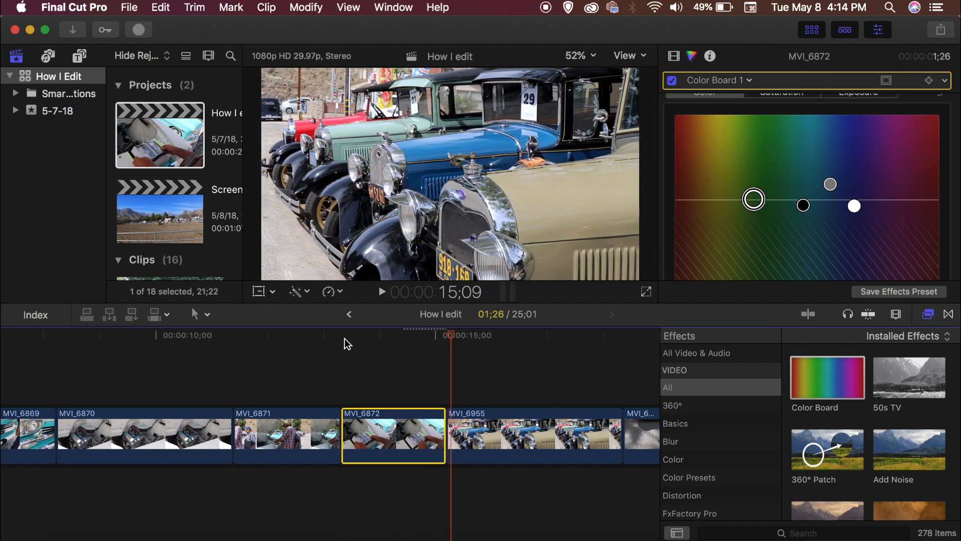
pyautogui.click(390, 335)
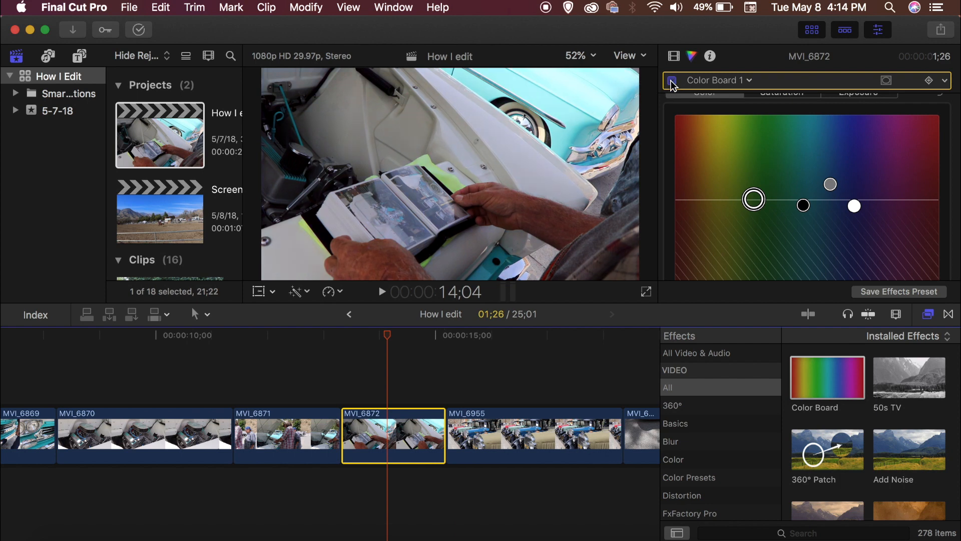
pyautogui.press('space')
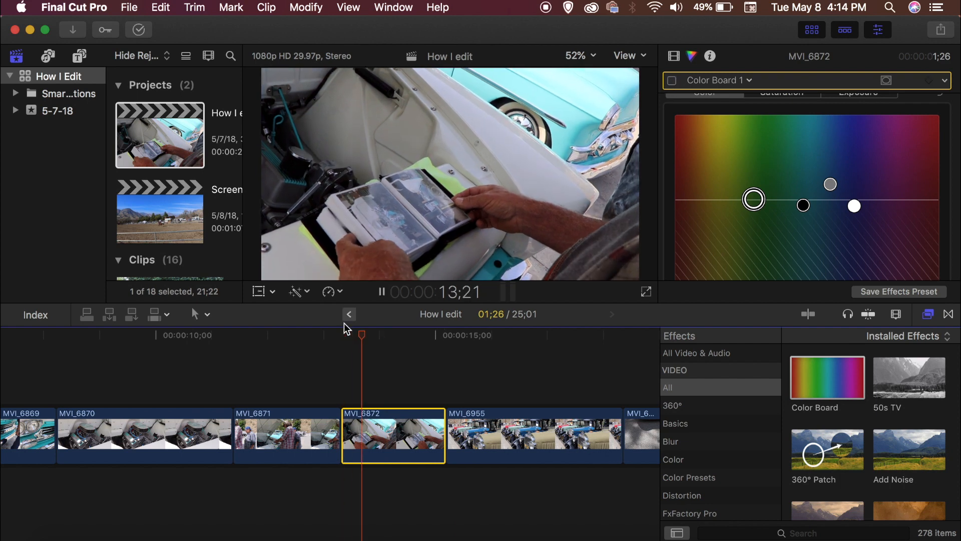
# Step: Replay clip MVI_6872 from its start to compare its color correction, then show the clip's effects in the video inspector
pyautogui.press('space')
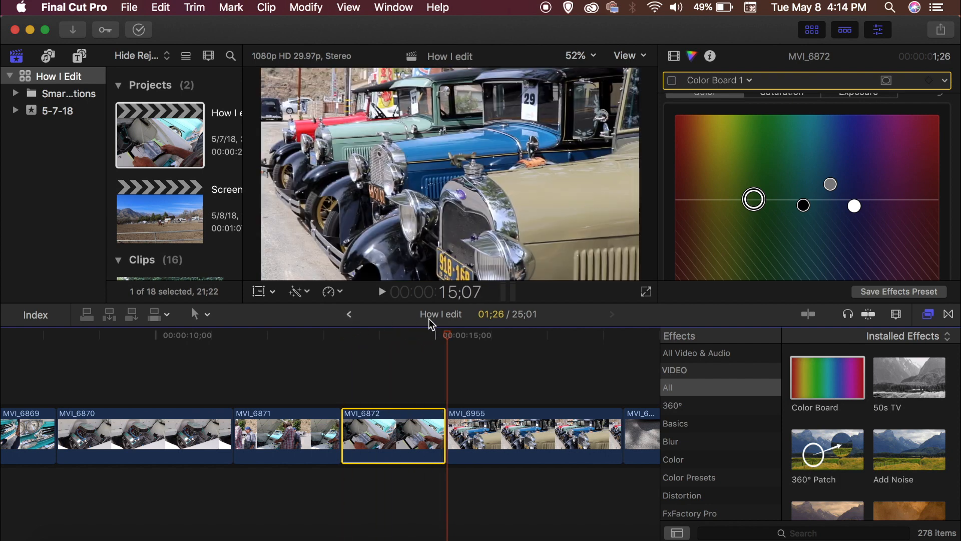
pyautogui.moveTo(452, 333); pyautogui.dragTo(345, 329)
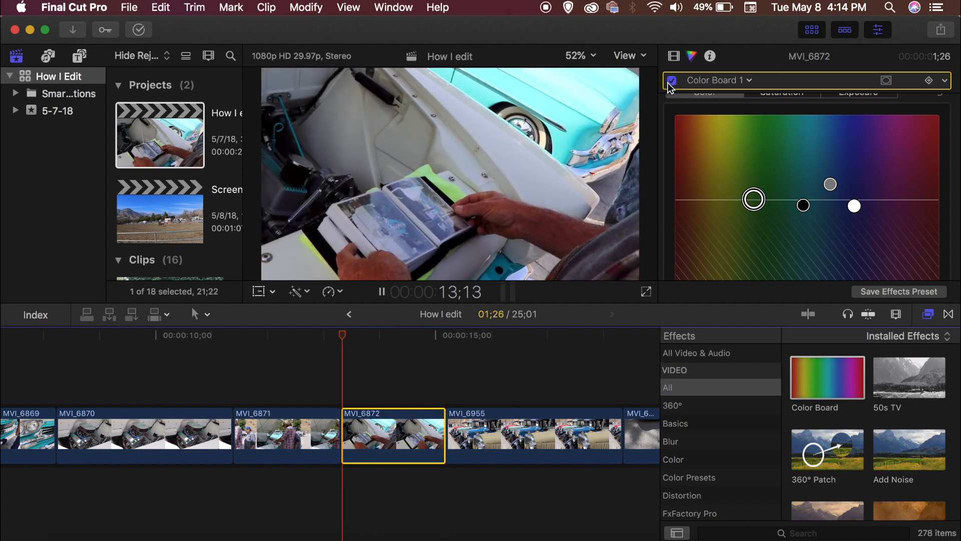
pyautogui.press('space')
pyautogui.press('space')
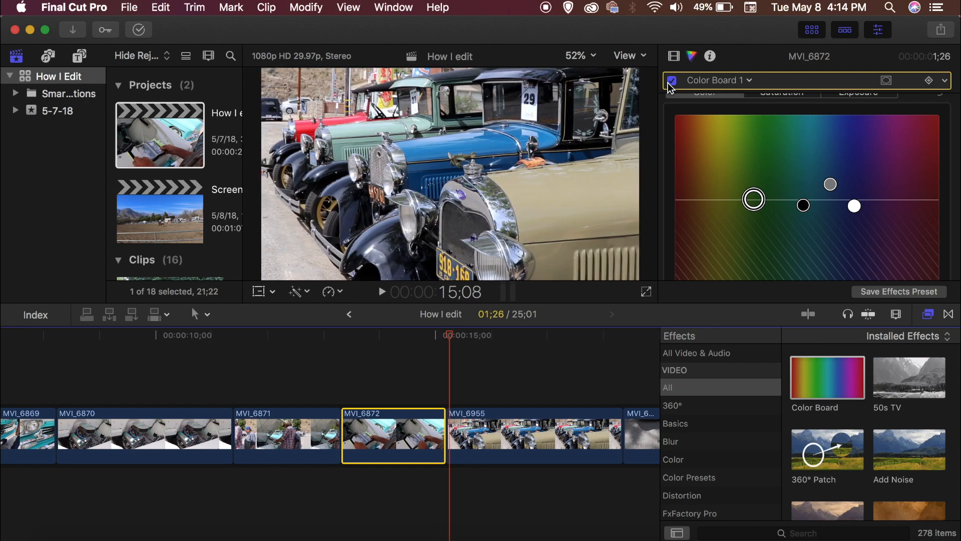
pyautogui.click(674, 56)
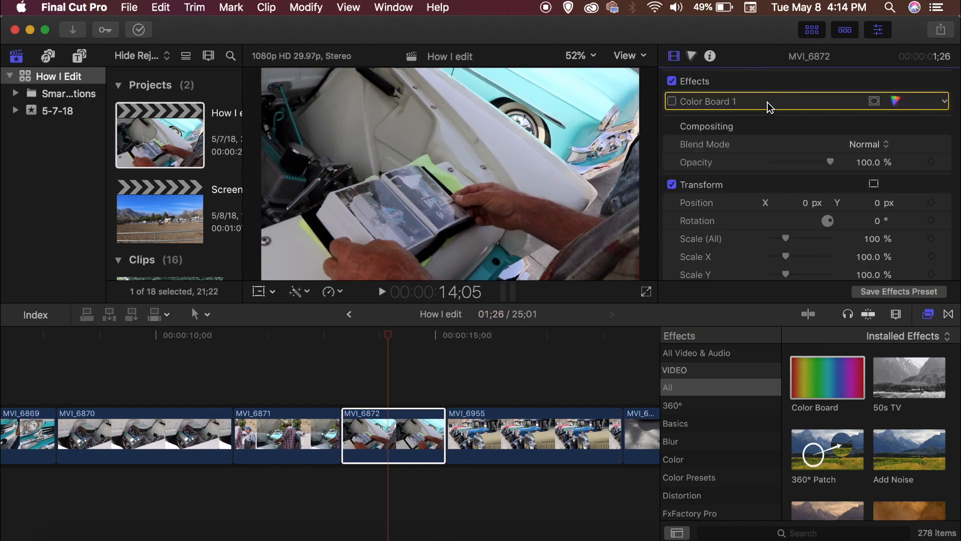
# Step: Switch to Chrome and browse the motionVFX mLUT plugin page to review its features and LUT packs
pyautogui.scroll(-2, 770, 107)
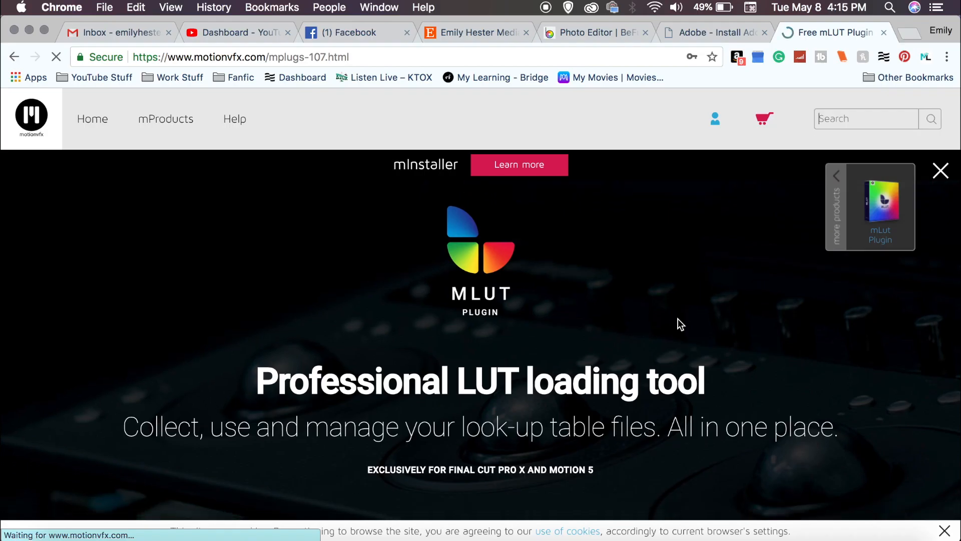
pyautogui.scroll(-3, 678, 319)
pyautogui.scroll(-2, 678, 319)
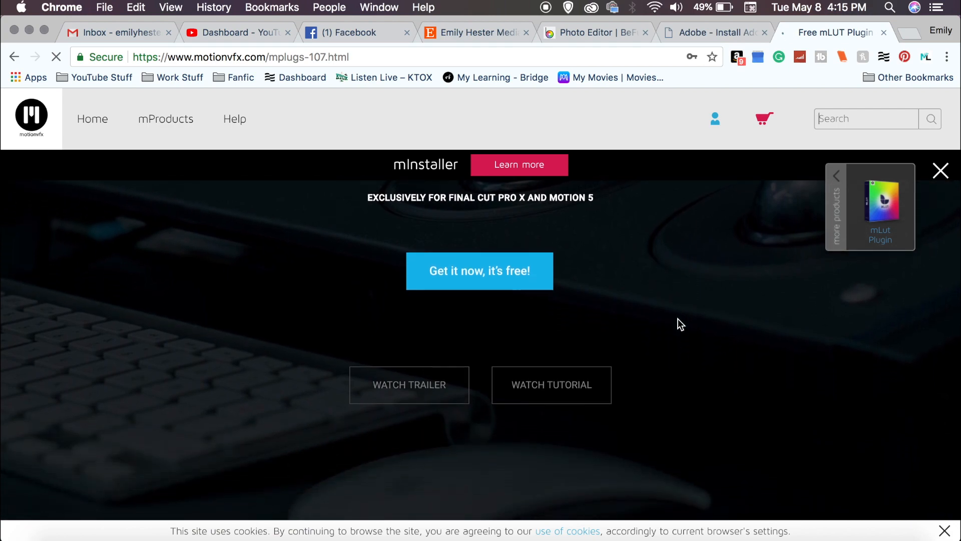
pyautogui.scroll(-5, 678, 318)
pyautogui.scroll(-5, 678, 319)
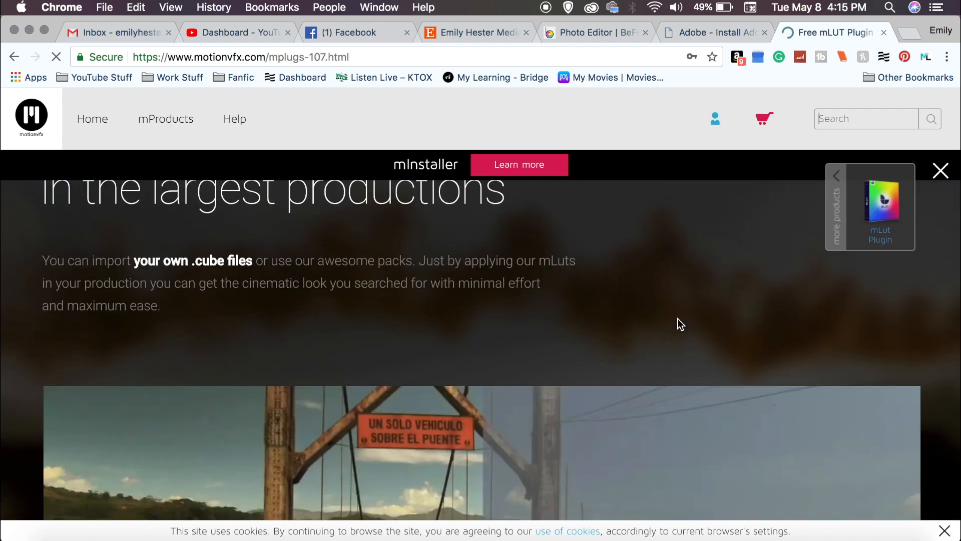
pyautogui.scroll(2, 678, 318)
pyautogui.scroll(-5, 678, 318)
pyautogui.scroll(-1, 678, 318)
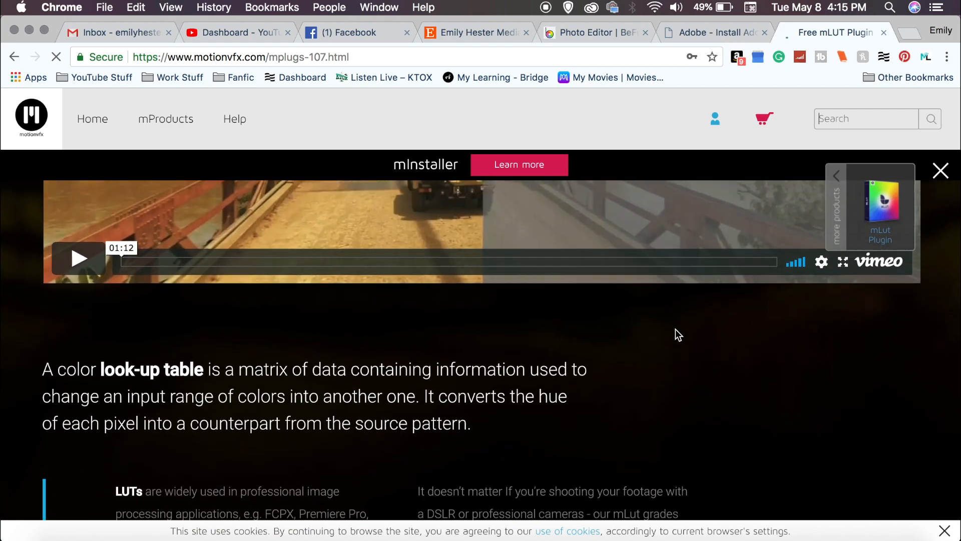
pyautogui.scroll(7, 666, 377)
pyautogui.scroll(-10, 666, 378)
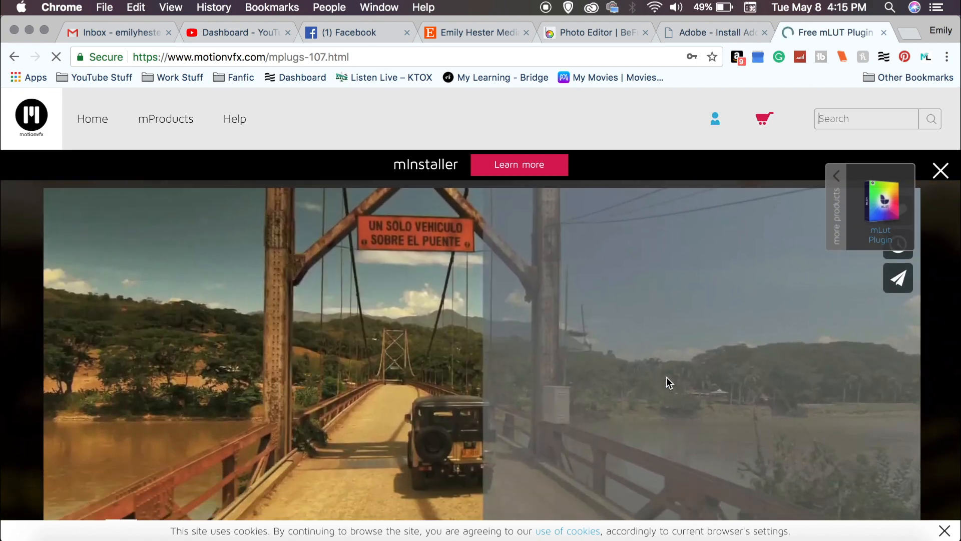
pyautogui.scroll(-15, 666, 377)
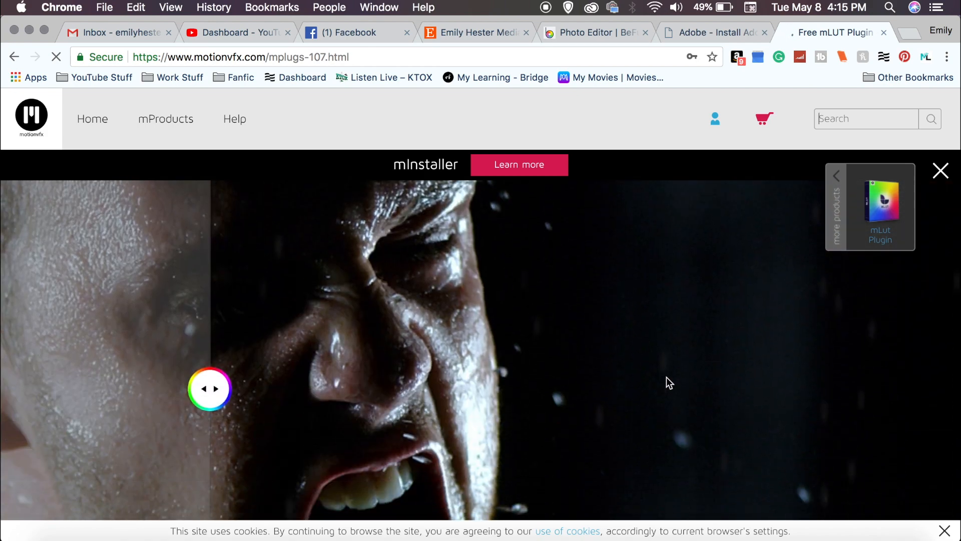
pyautogui.scroll(-7, 665, 377)
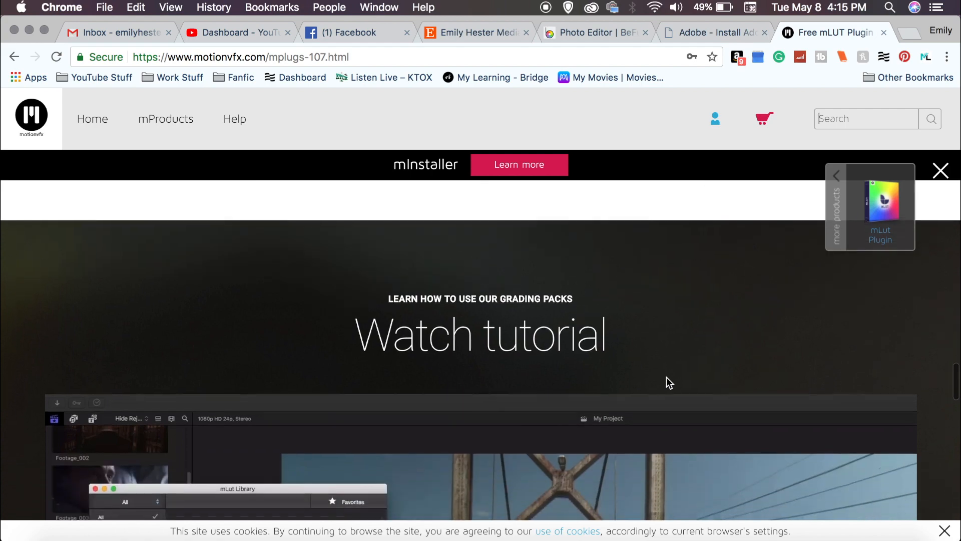
pyautogui.scroll(-15, 666, 377)
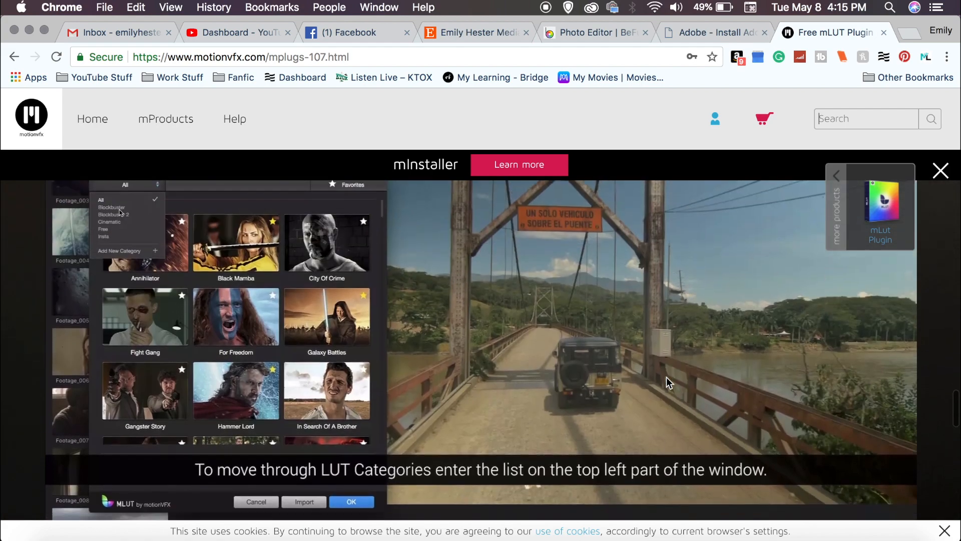
pyautogui.scroll(5, 666, 377)
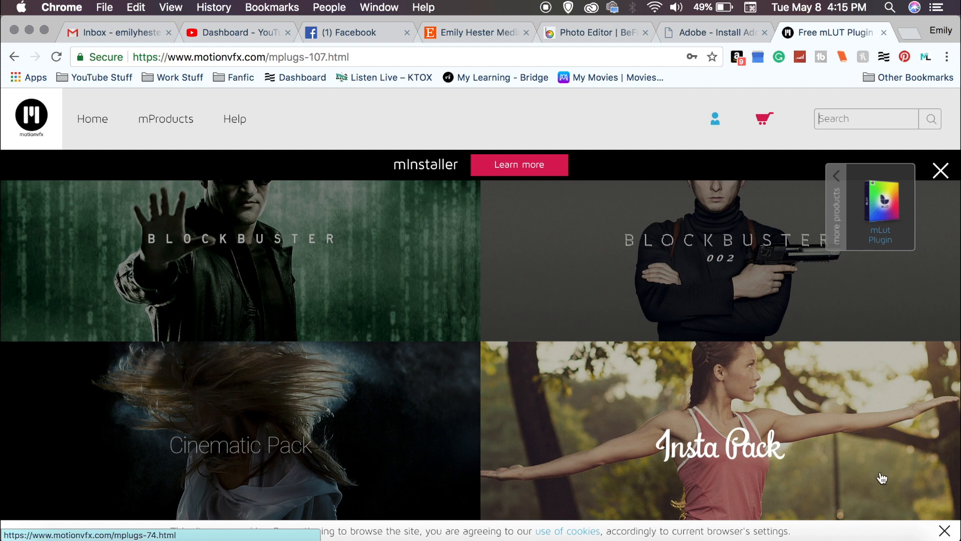
pyautogui.click(491, 532)
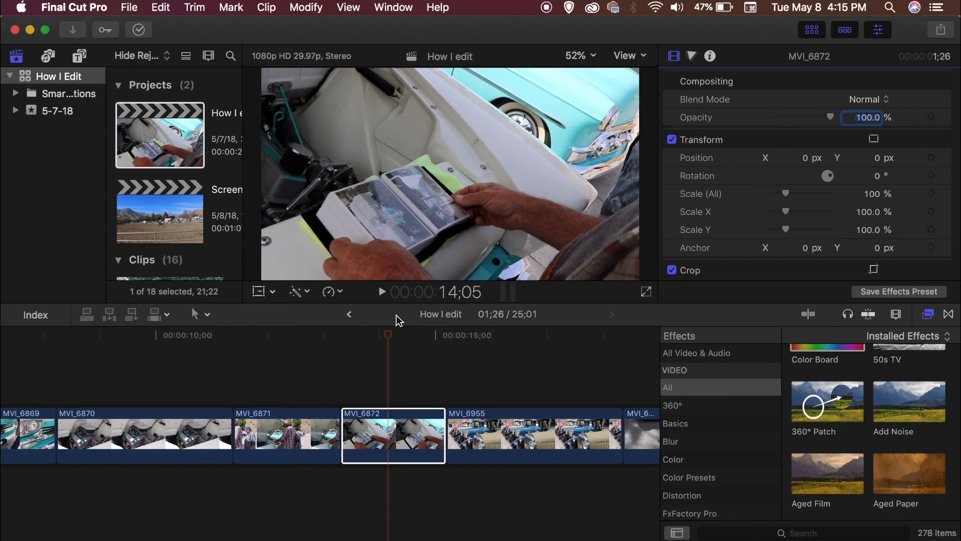
# Step: Apply the mLut by motionVFX effect from the mLut category to clip MVI_6872
pyautogui.scroll(-5, 720, 451)
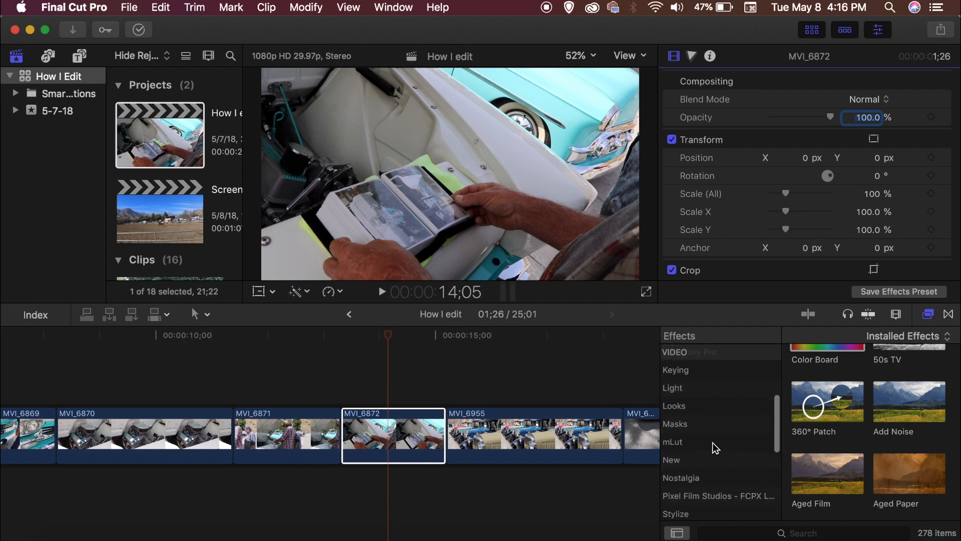
pyautogui.click(713, 443)
pyautogui.click(845, 385)
pyautogui.moveTo(845, 385); pyautogui.dragTo(423, 443)
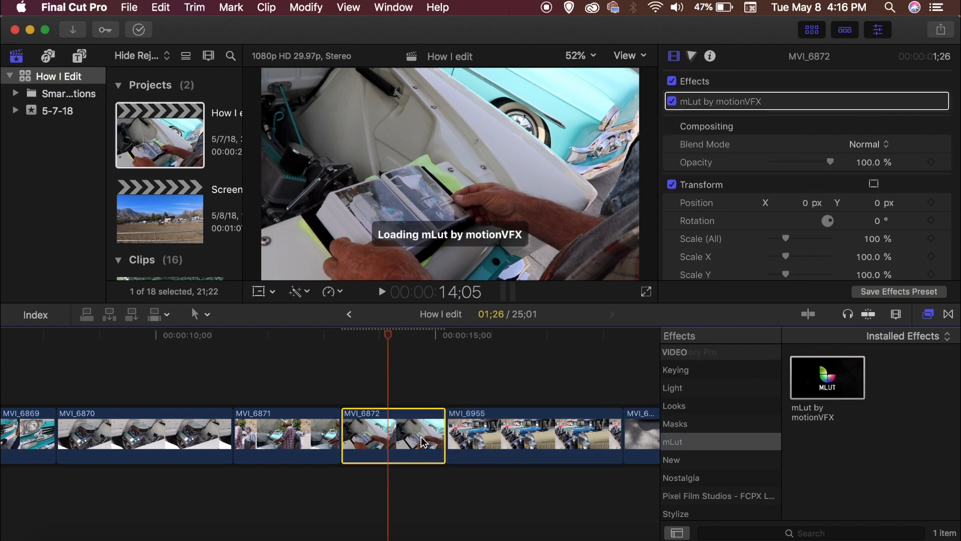
# Step: Load the custom LUT Teal And Orange Cinematic.cube from the My Custom Luts > Aesthetic LUTs folder into the mLut effect
pyautogui.click(831, 174)
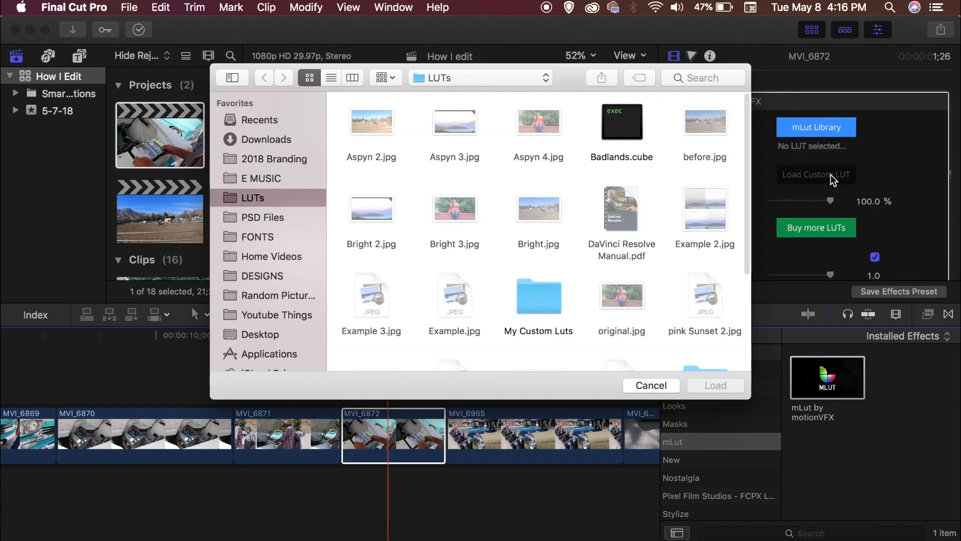
pyautogui.doubleClick(518, 296)
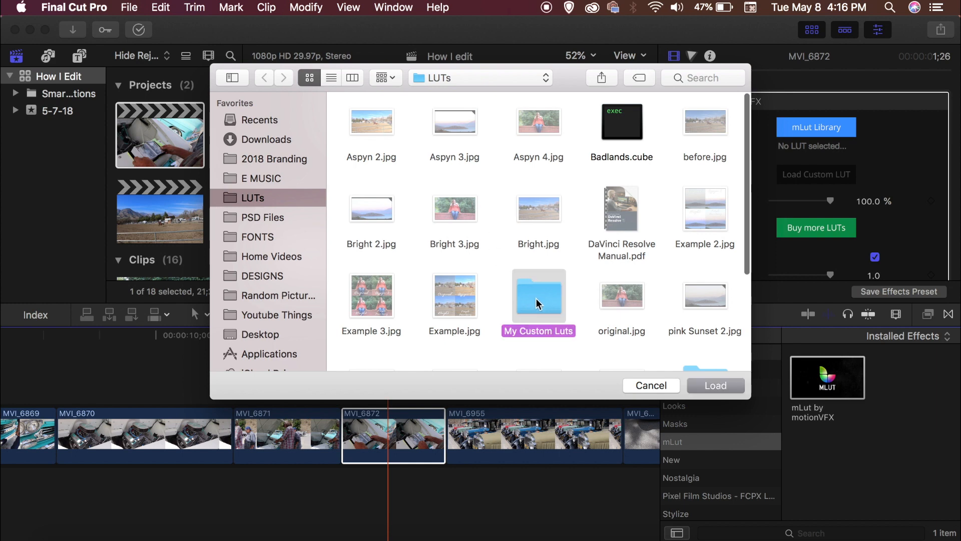
pyautogui.doubleClick(375, 128)
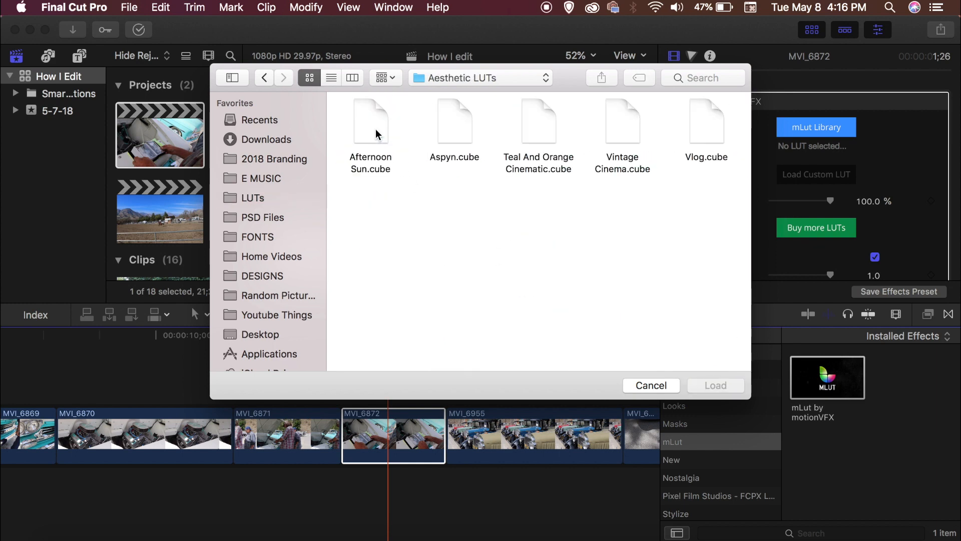
pyautogui.click(541, 121)
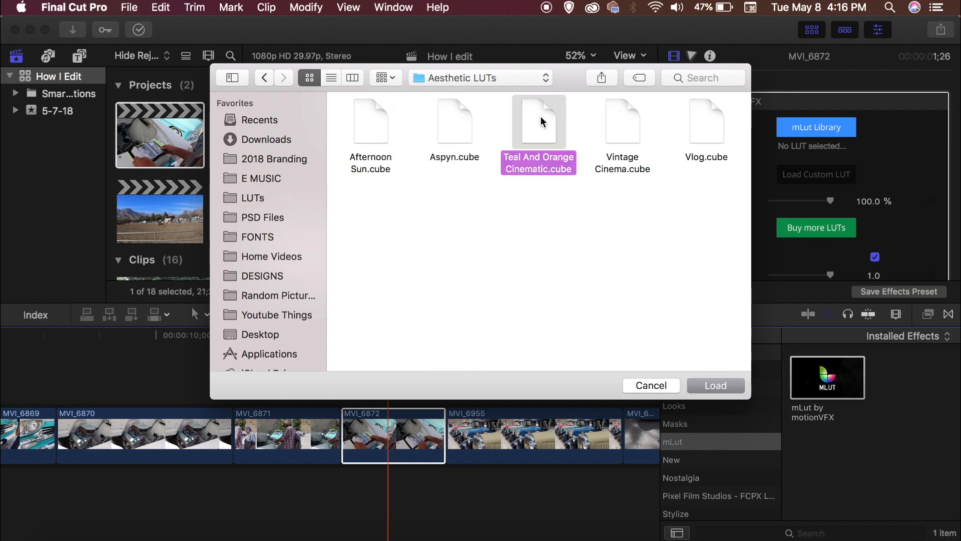
pyautogui.click(713, 384)
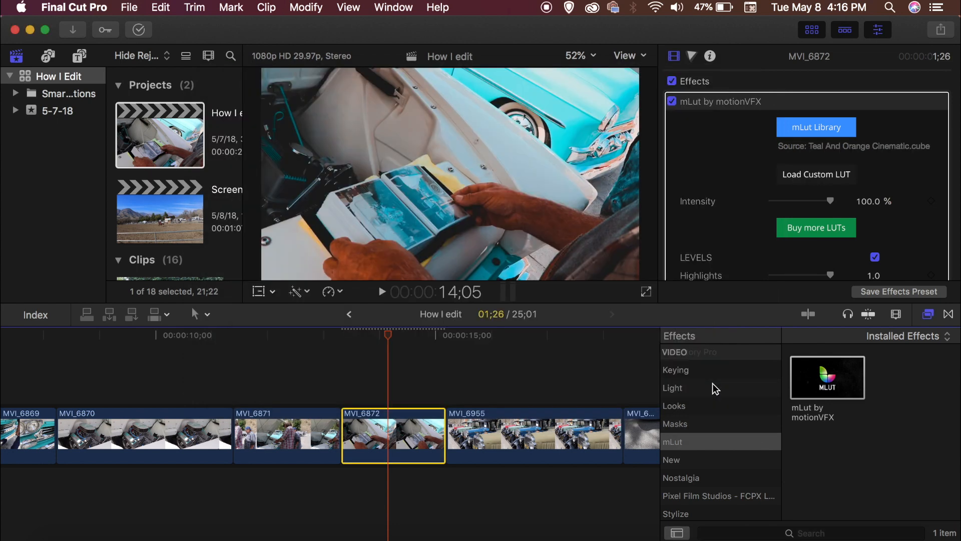
# Step: Play back clip MVI_6872 from its start to review the LUT grade
pyautogui.moveTo(389, 338); pyautogui.dragTo(344, 328)
pyautogui.press('space')
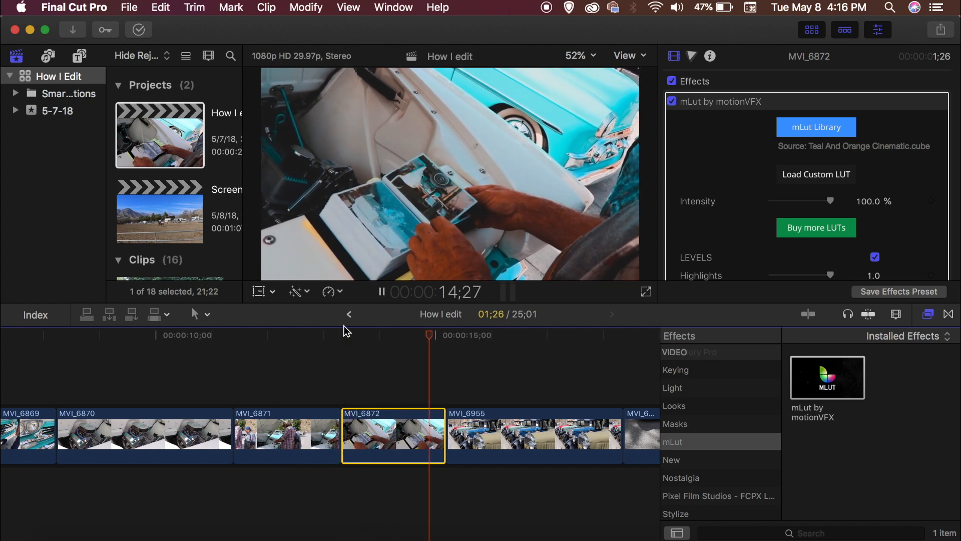
pyautogui.press('space')
pyautogui.click(439, 337)
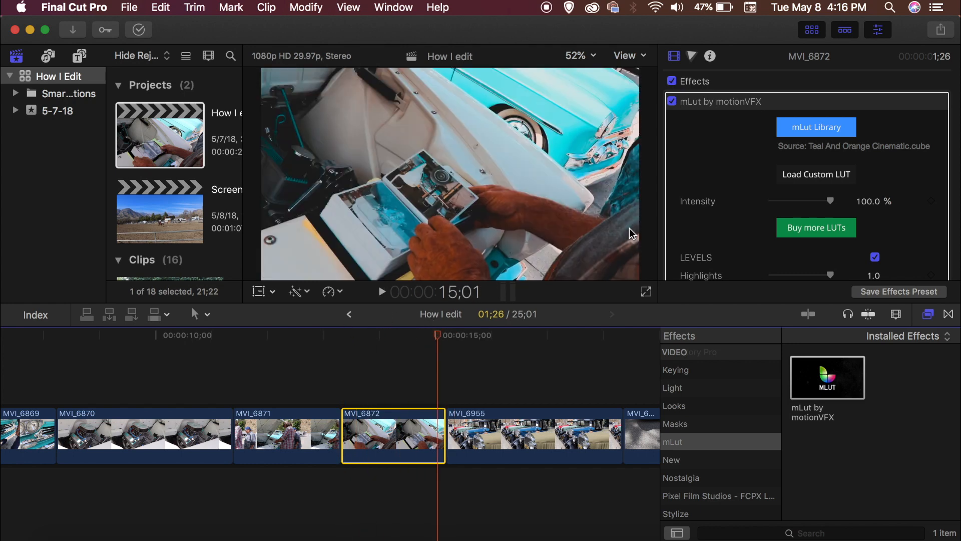
# Step: Lower the mLut effect's saturation to -0.06
pyautogui.moveTo(828, 203); pyautogui.dragTo(848, 205)
pyautogui.scroll(-5, 845, 206)
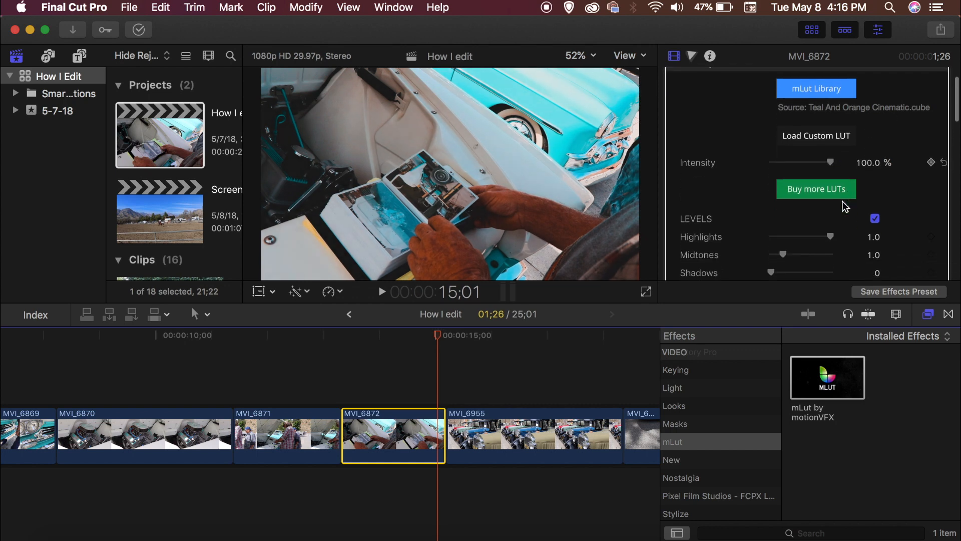
pyautogui.scroll(-2, 803, 228)
pyautogui.moveTo(786, 217); pyautogui.dragTo(787, 218)
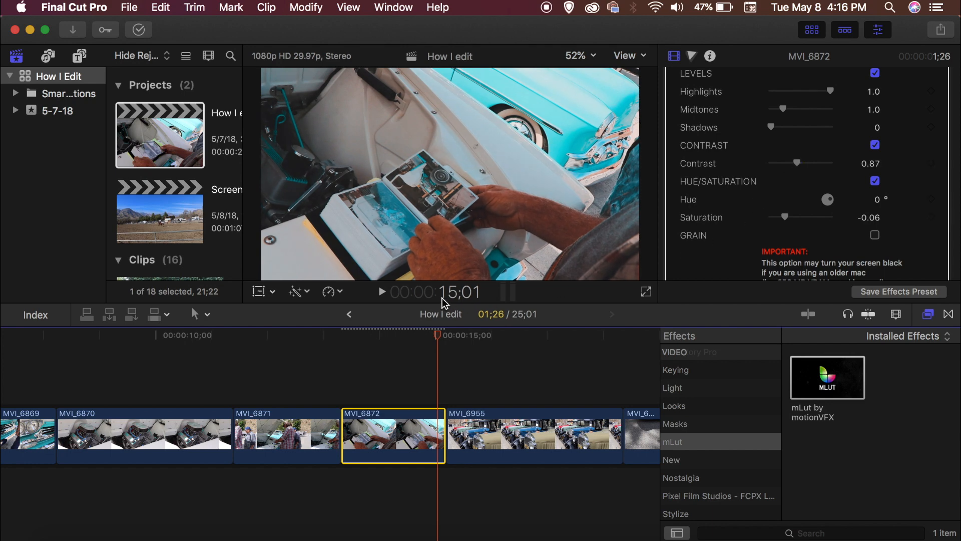
# Step: Play back clip MVI_6872 with the mLut effect enabled and disabled to compare the grade
pyautogui.moveTo(442, 337); pyautogui.dragTo(348, 332)
pyautogui.press('space')
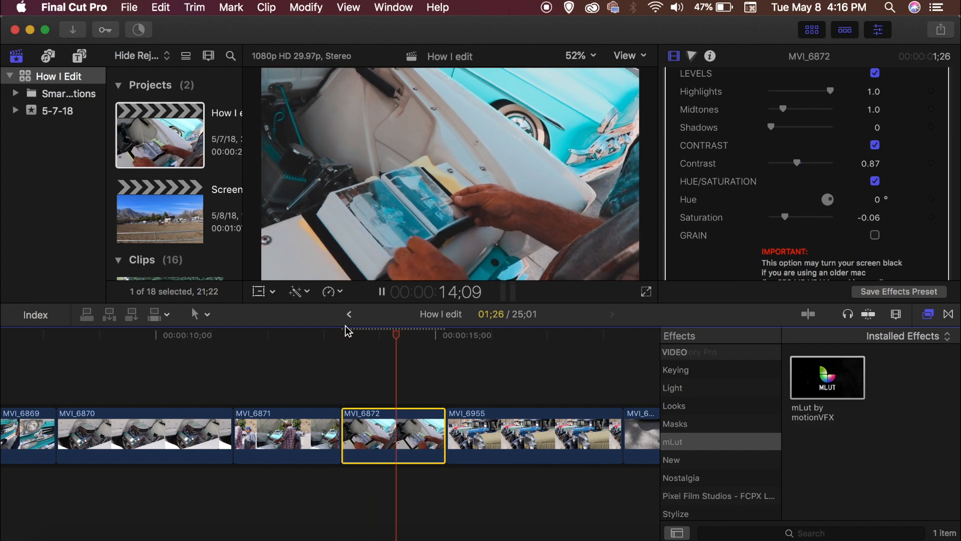
pyautogui.press('space')
pyautogui.scroll(8, 711, 125)
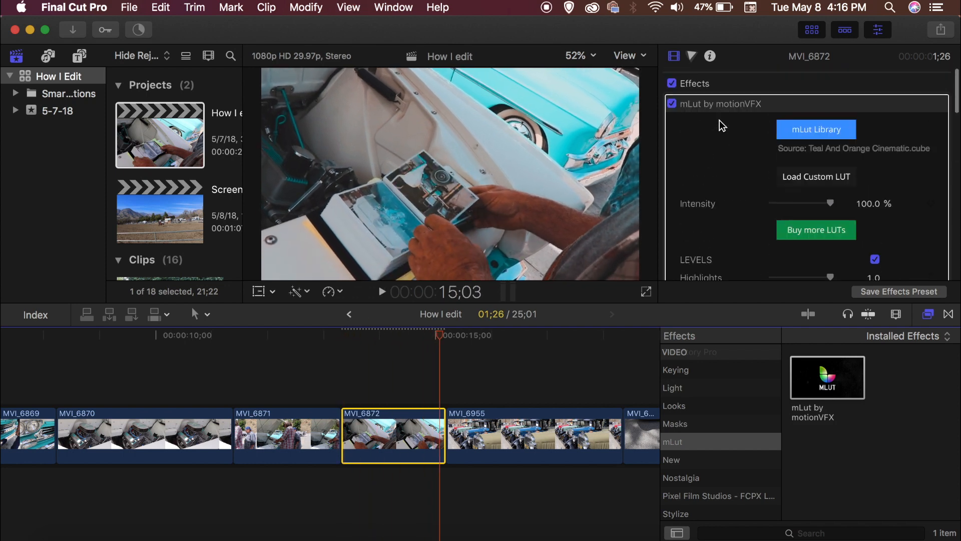
pyautogui.click(672, 101)
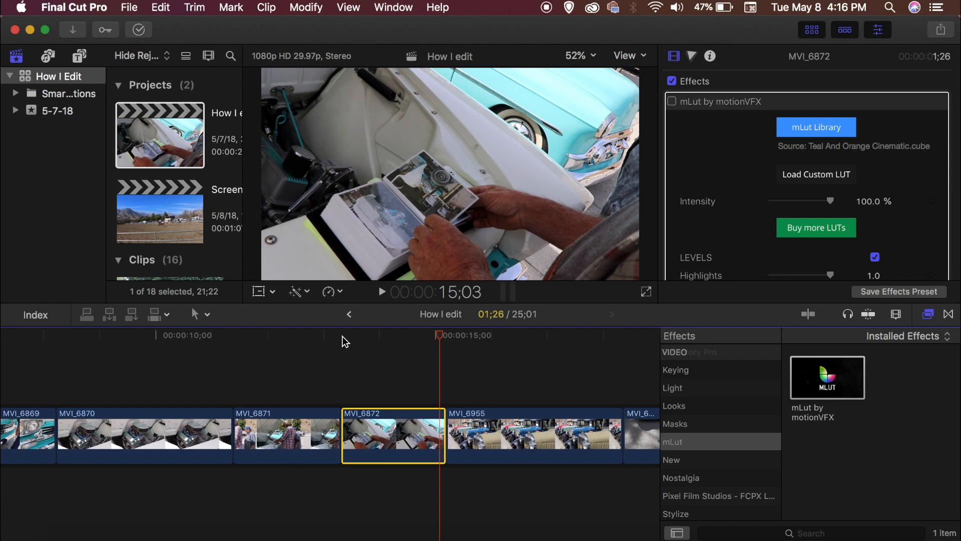
pyautogui.click(343, 339)
pyautogui.press('space')
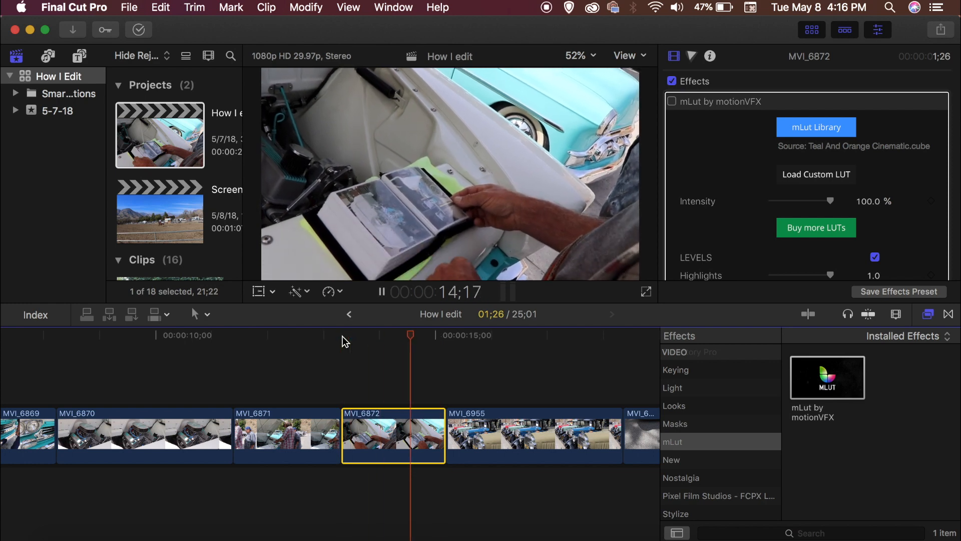
pyautogui.press('space')
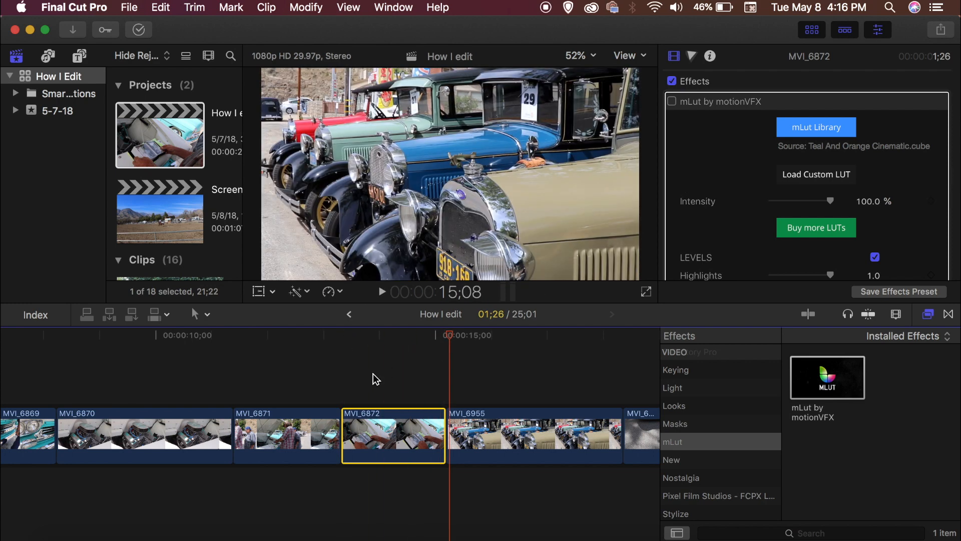
# Step: Toggle the mLut by motionVFX effect off and on again on clip MVI_6872 to compare before and after
pyautogui.click(388, 335)
pyautogui.click(672, 101)
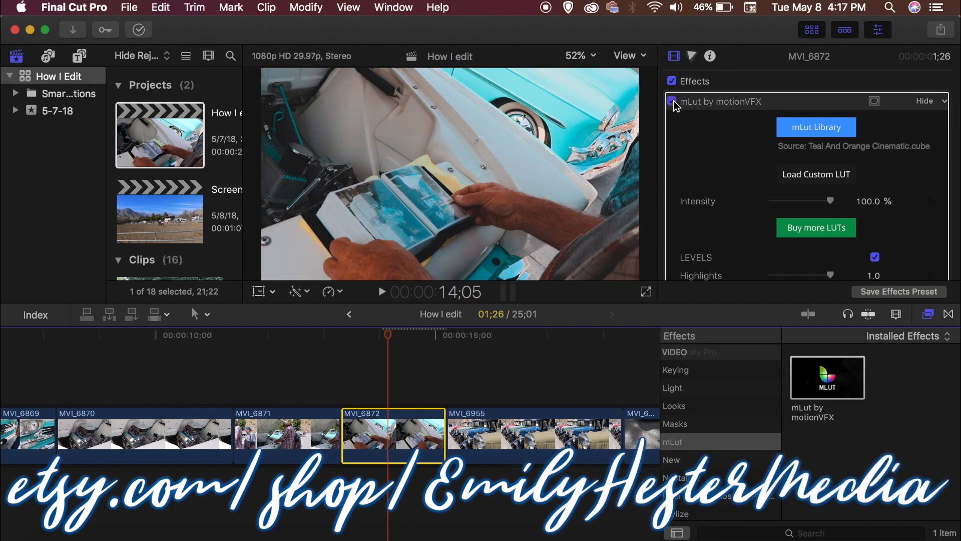
pyautogui.click(672, 101)
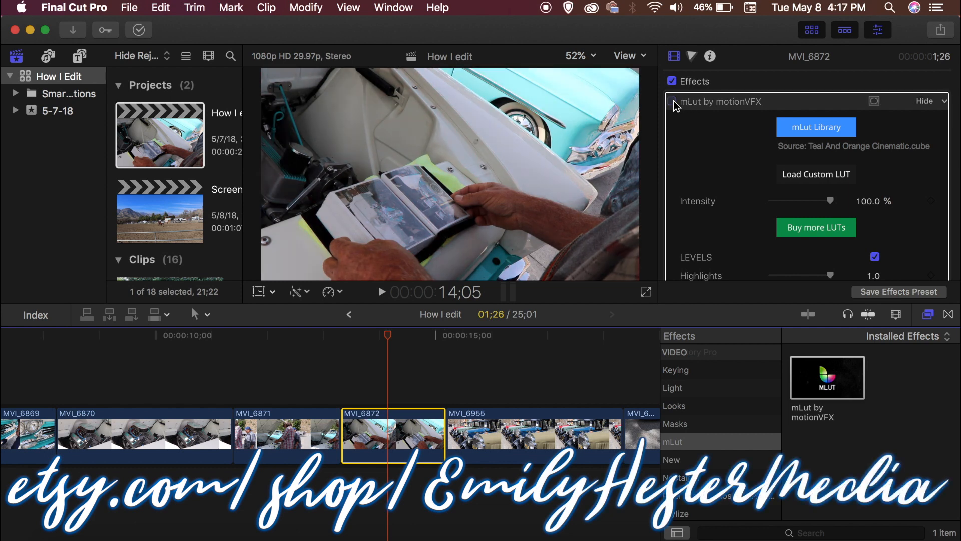
pyautogui.click(672, 101)
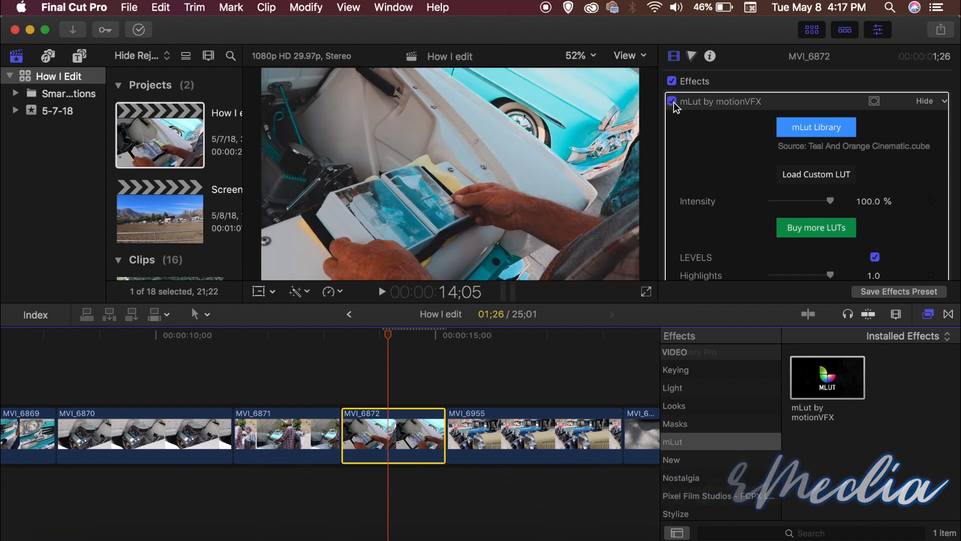